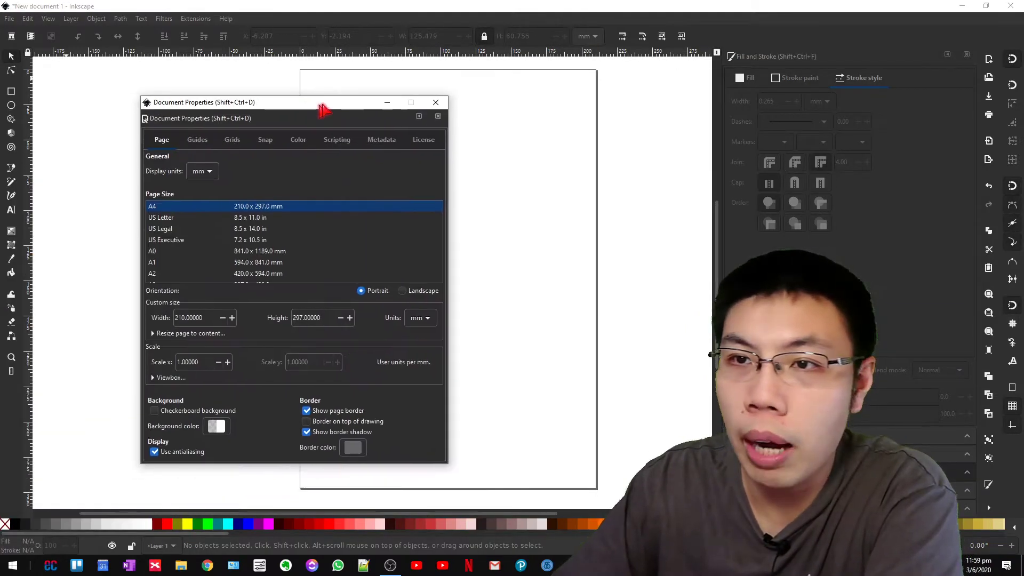
# - Close the document settings and draw an unfilled rectangle near the top of the page
pyautogui.moveTo(324, 102); pyautogui.dragTo(364, 80)
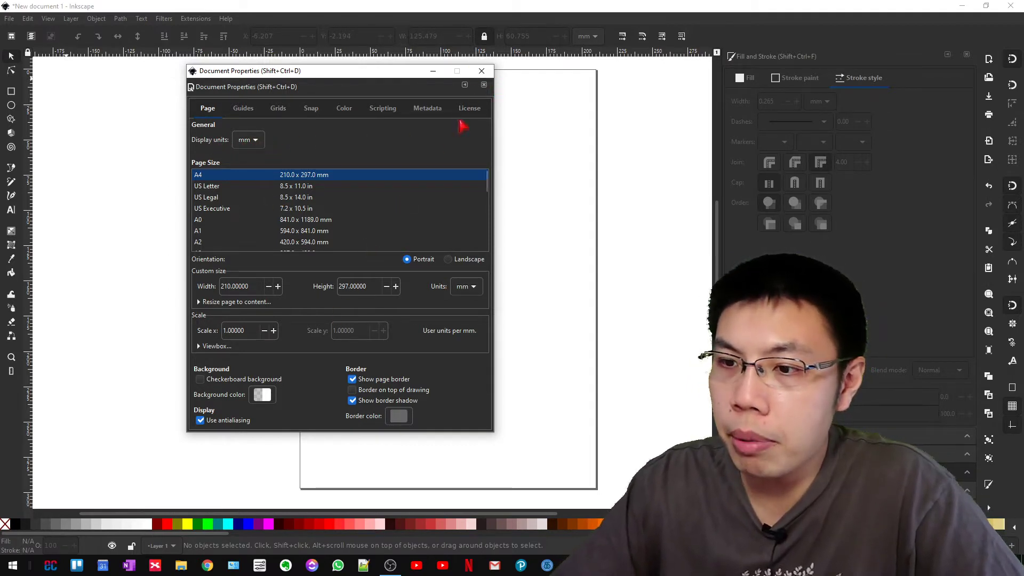
pyautogui.click(482, 72)
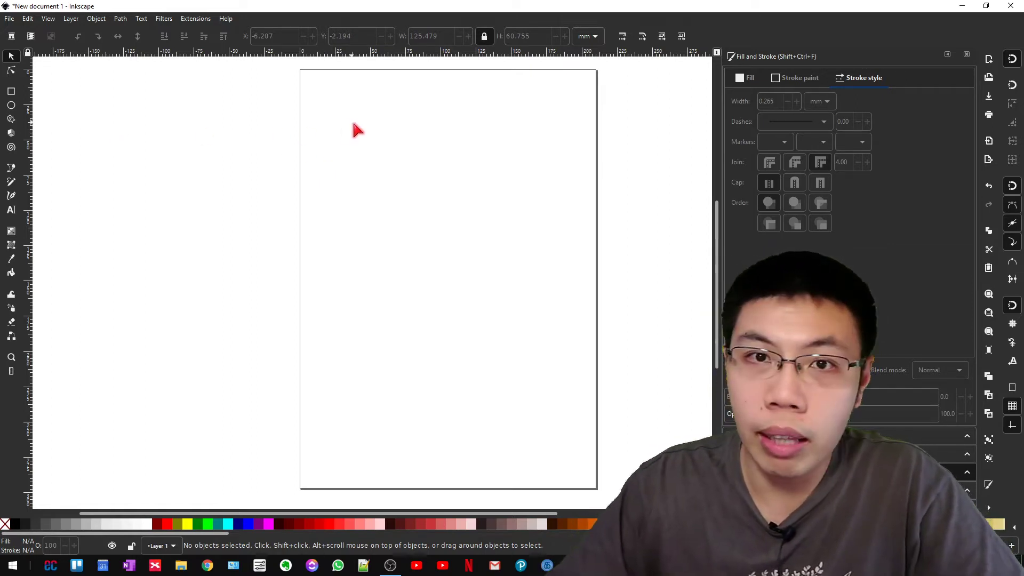
pyautogui.click(11, 91)
pyautogui.moveTo(382, 115); pyautogui.dragTo(461, 171)
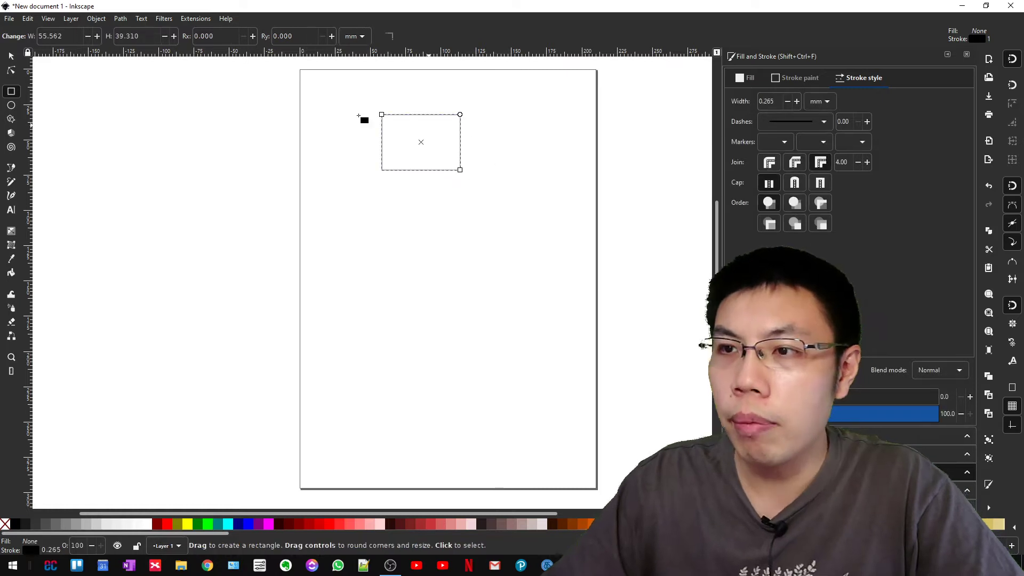
# - Return to the Selector tool and reselect the 55.827 × 39.575 mm rectangle
pyautogui.click(11, 57)
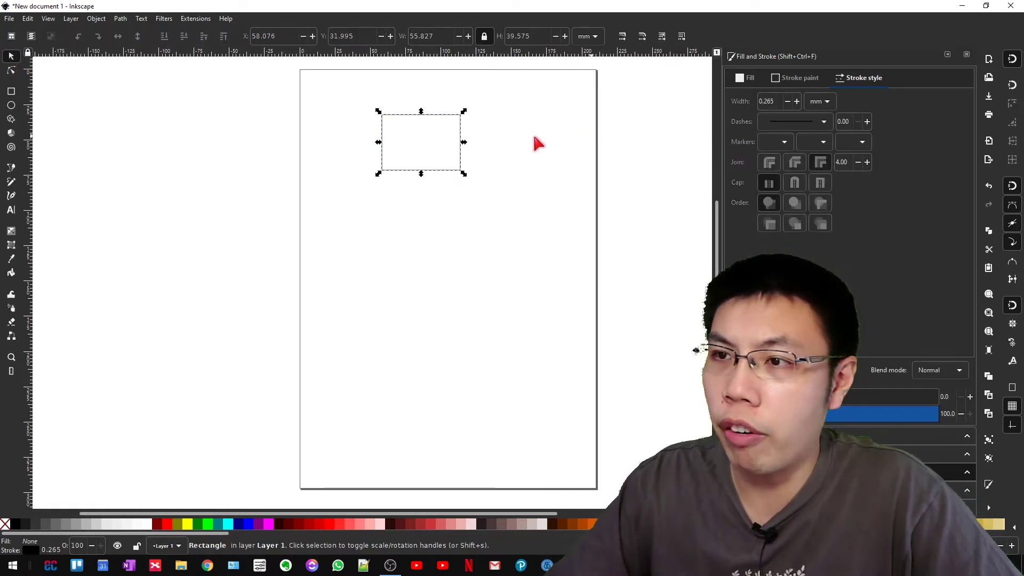
pyautogui.click(499, 143)
pyautogui.click(465, 144)
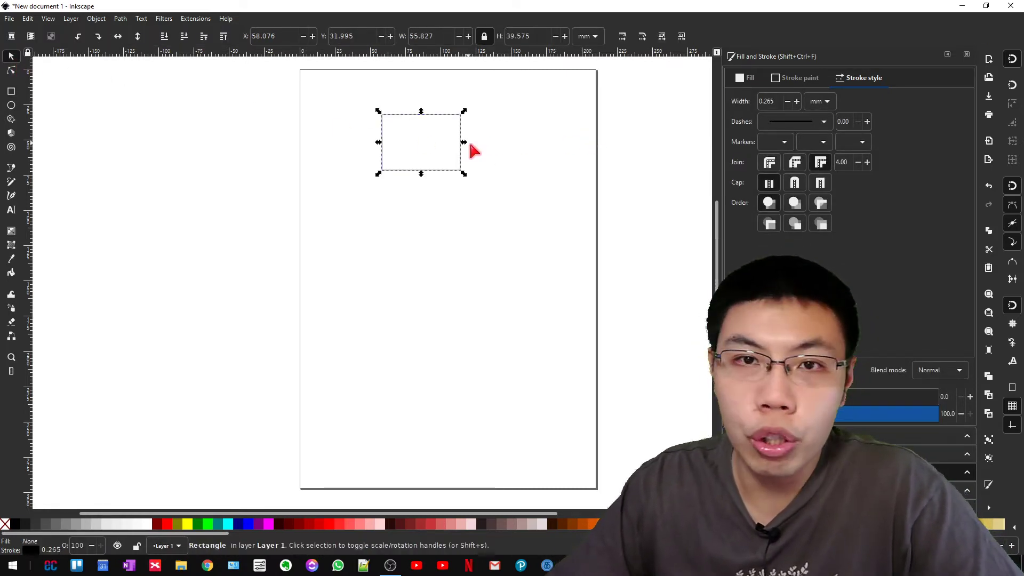
pyautogui.click(475, 160)
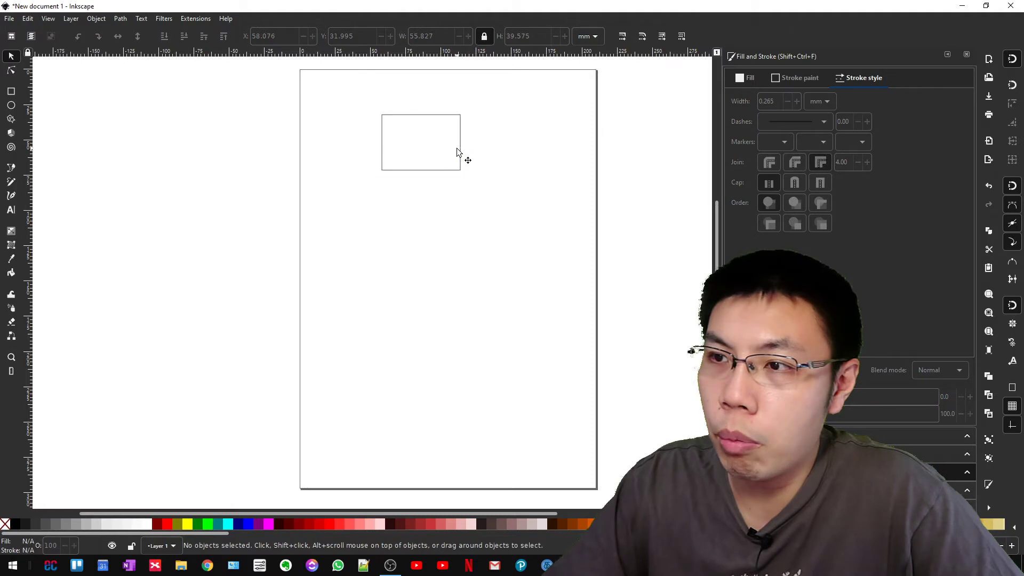
pyautogui.click(479, 165)
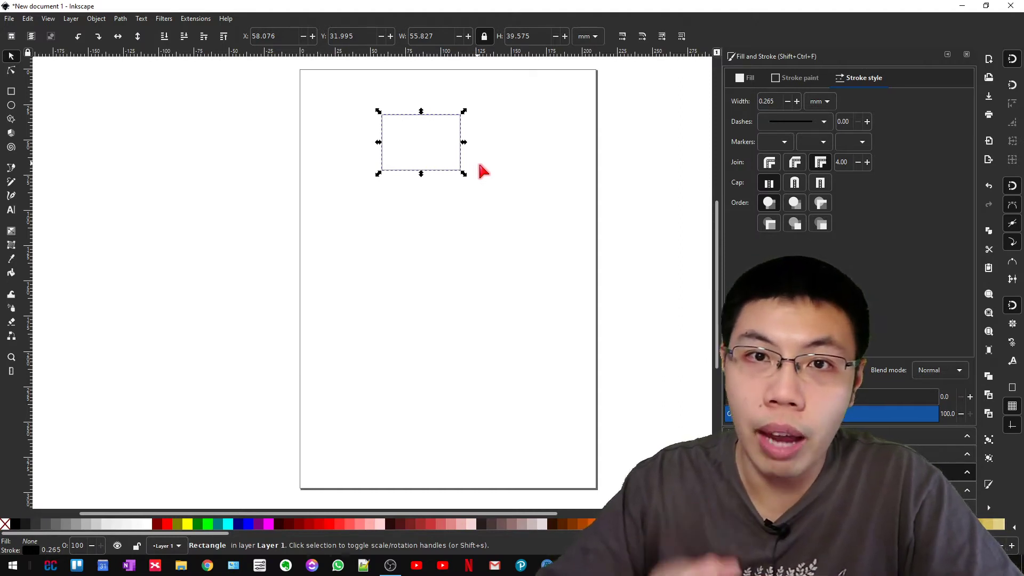
# - Save the document to the Desktop as drawing.svg in Inkscape SVG format
pyautogui.click(9, 19)
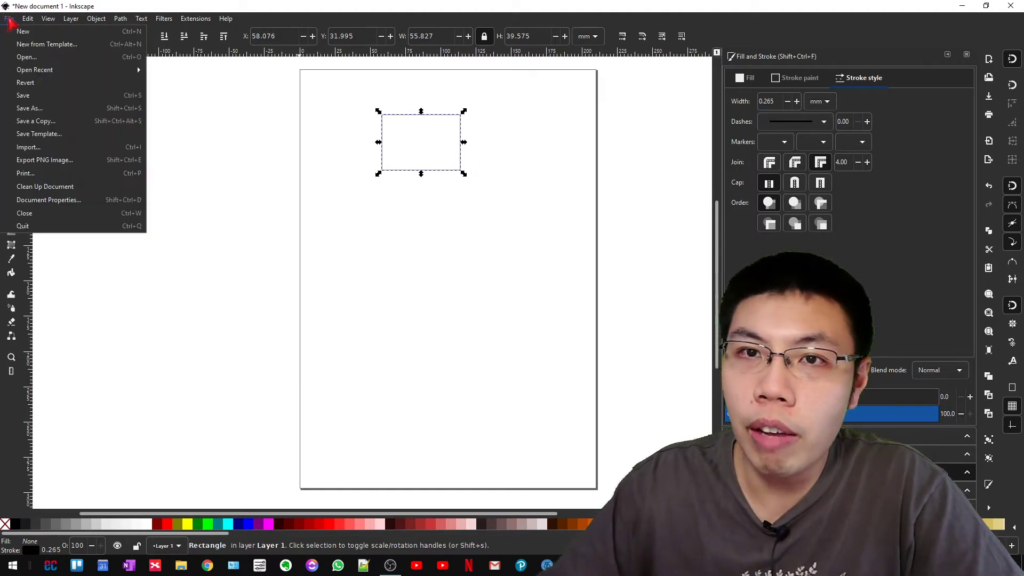
pyautogui.click(40, 96)
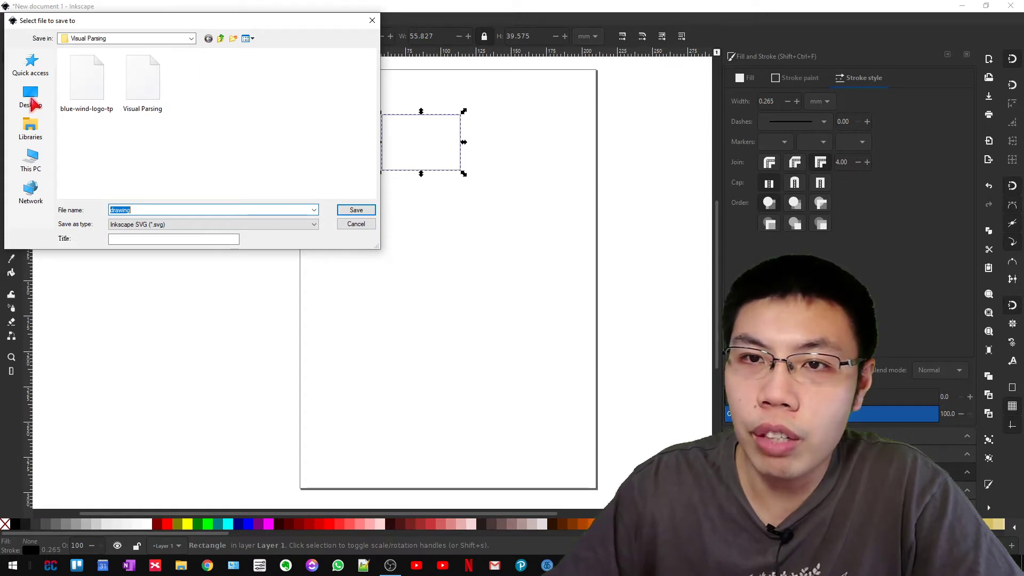
pyautogui.click(111, 112)
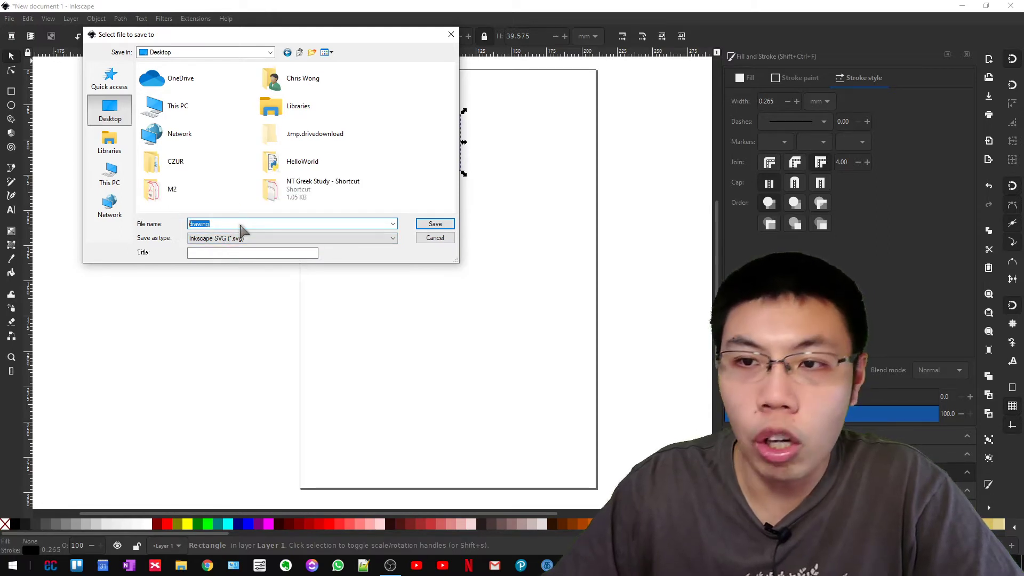
pyautogui.click(433, 226)
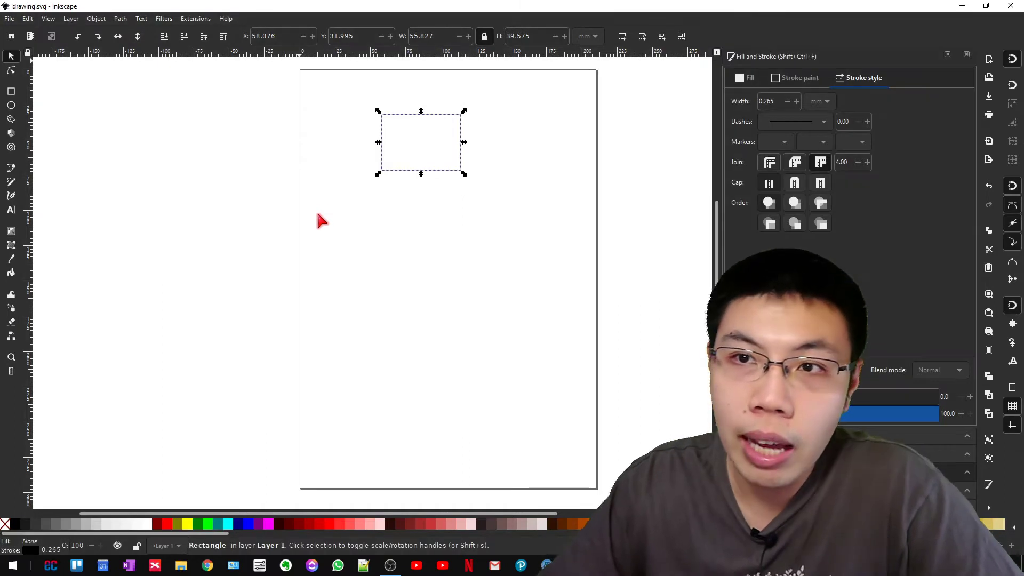
pyautogui.click(326, 179)
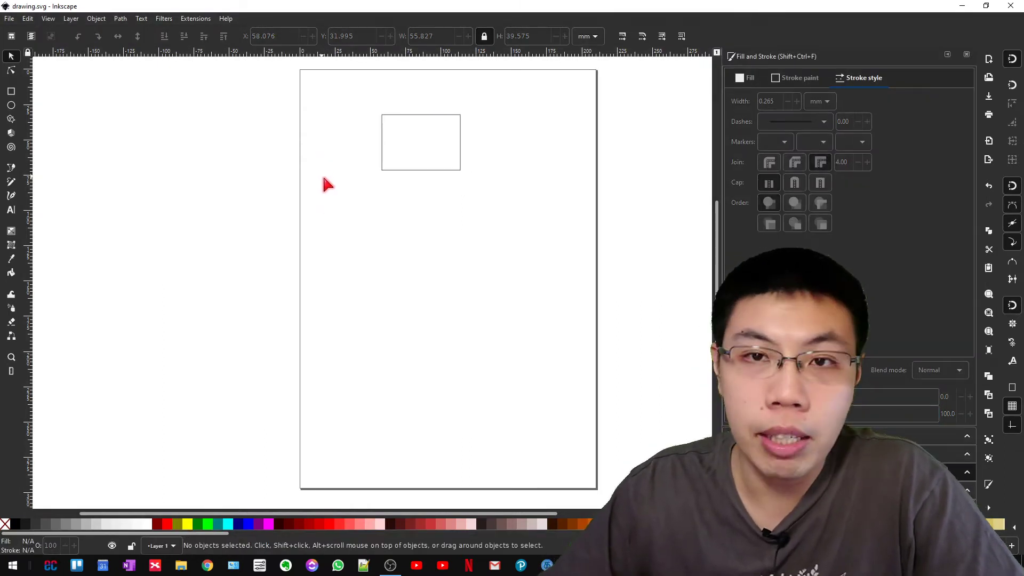
pyautogui.moveTo(359, 96); pyautogui.dragTo(482, 203)
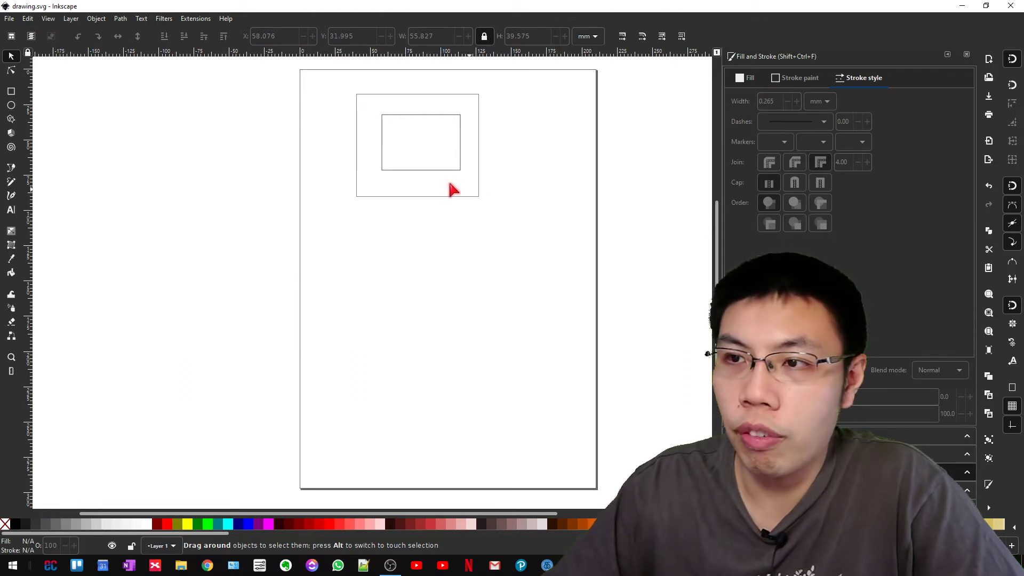
pyautogui.moveTo(360, 155); pyautogui.dragTo(377, 160)
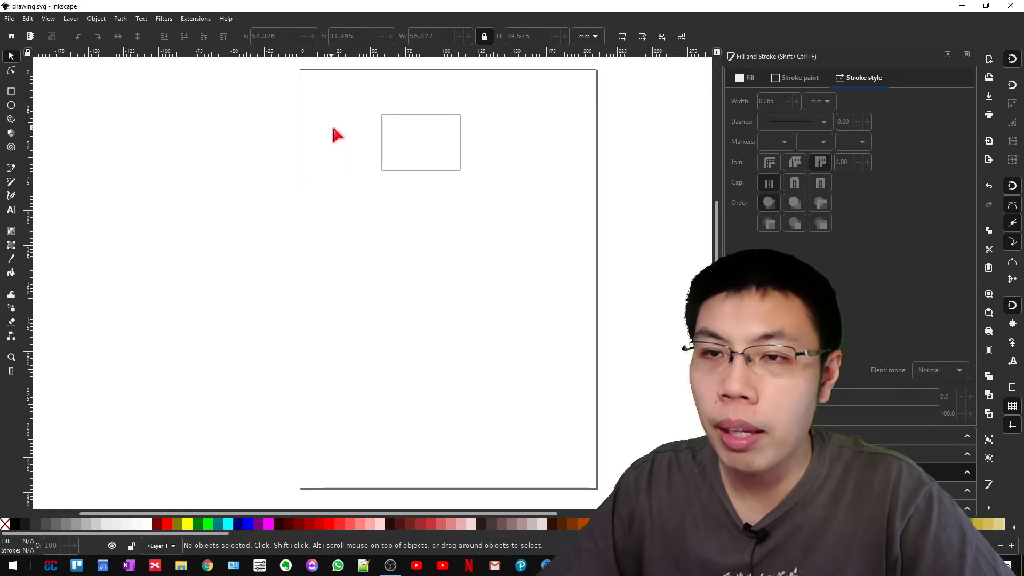
# - Set the PNG export area to Drawing, giving 659 × 467 pixels at 300 dpi
pyautogui.press('ctrl')
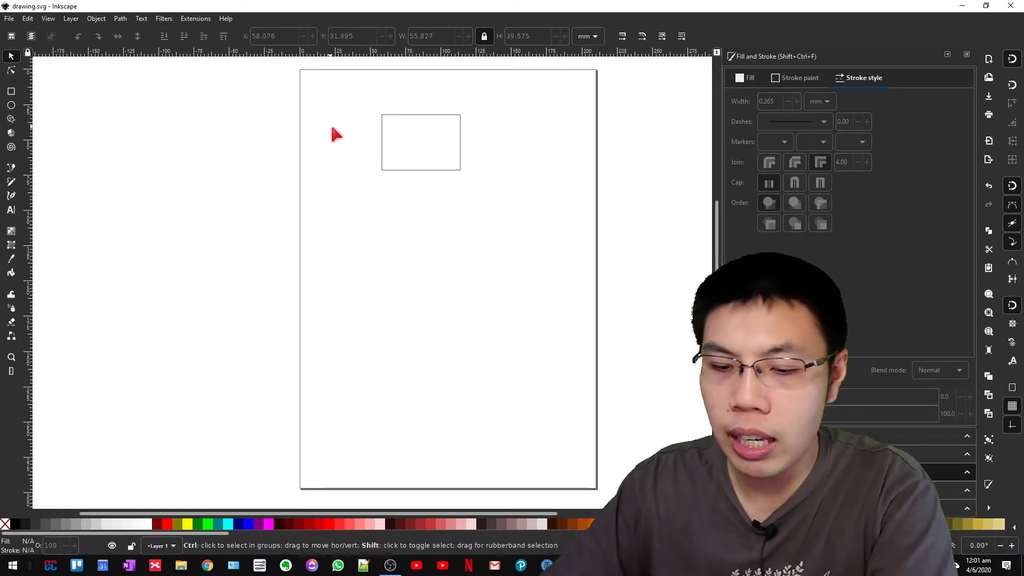
pyautogui.hotkey('ctrl', 'shift', 'e')
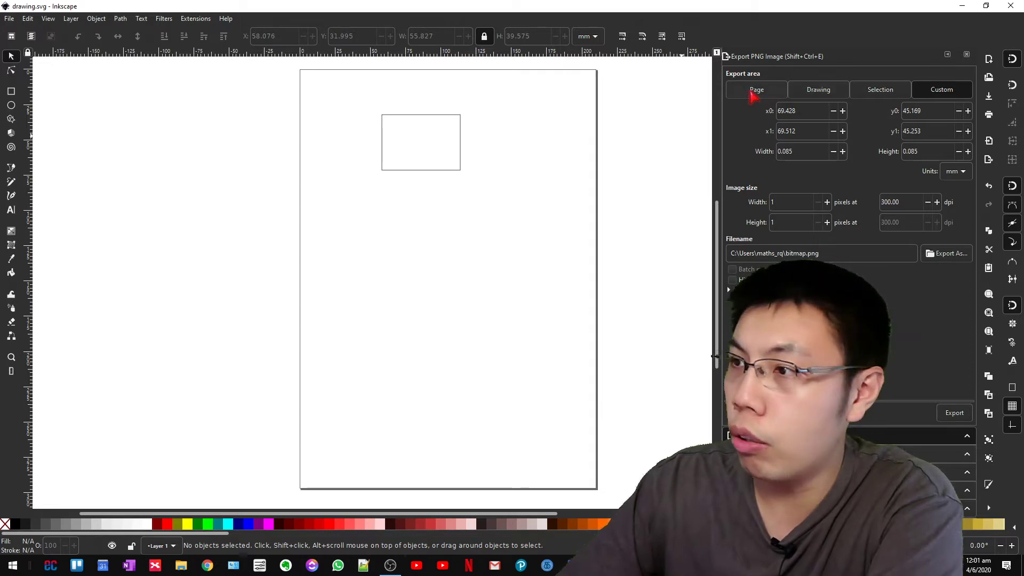
pyautogui.click(755, 91)
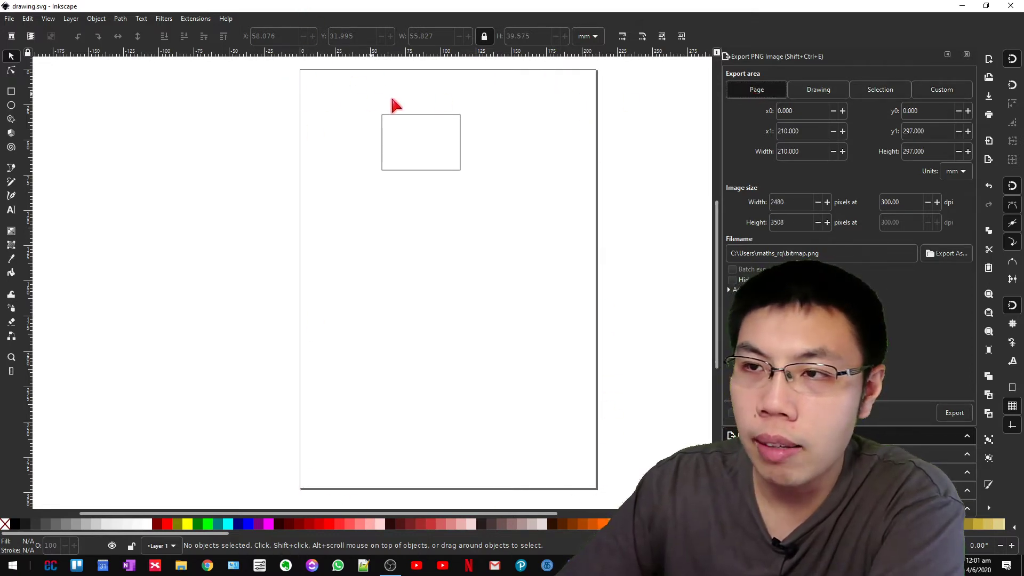
pyautogui.click(832, 92)
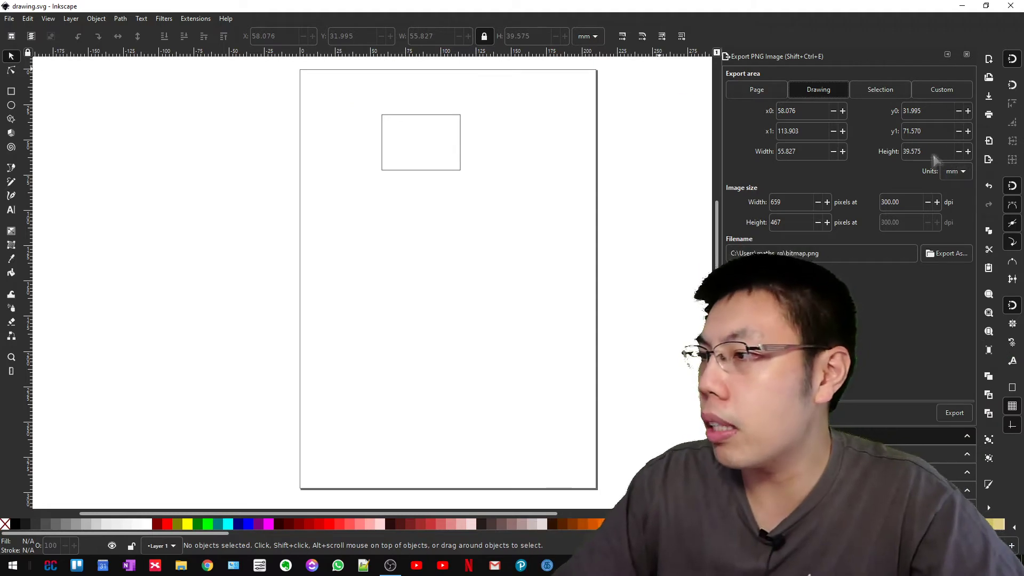
pyautogui.doubleClick(807, 112)
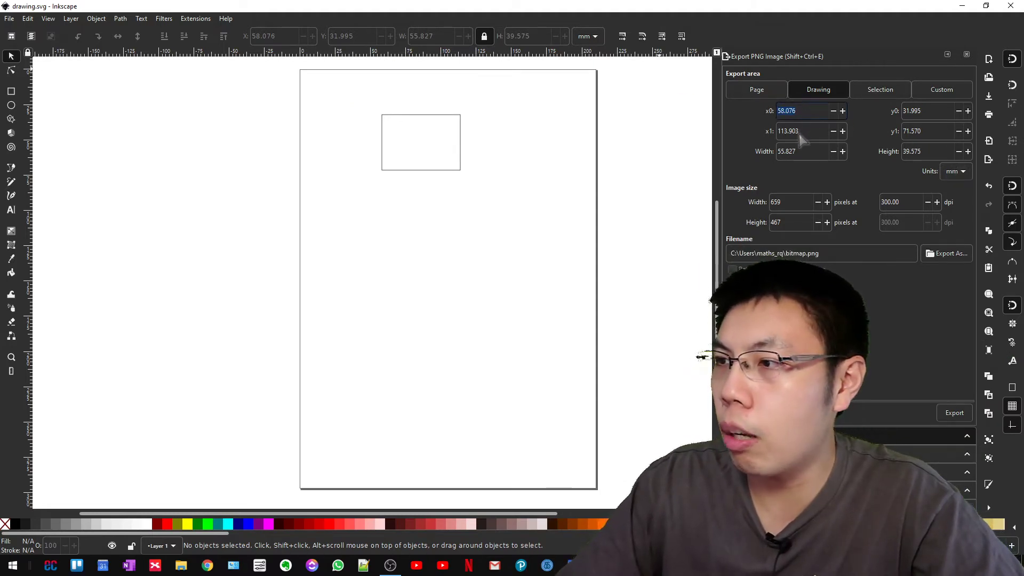
pyautogui.doubleClick(773, 203)
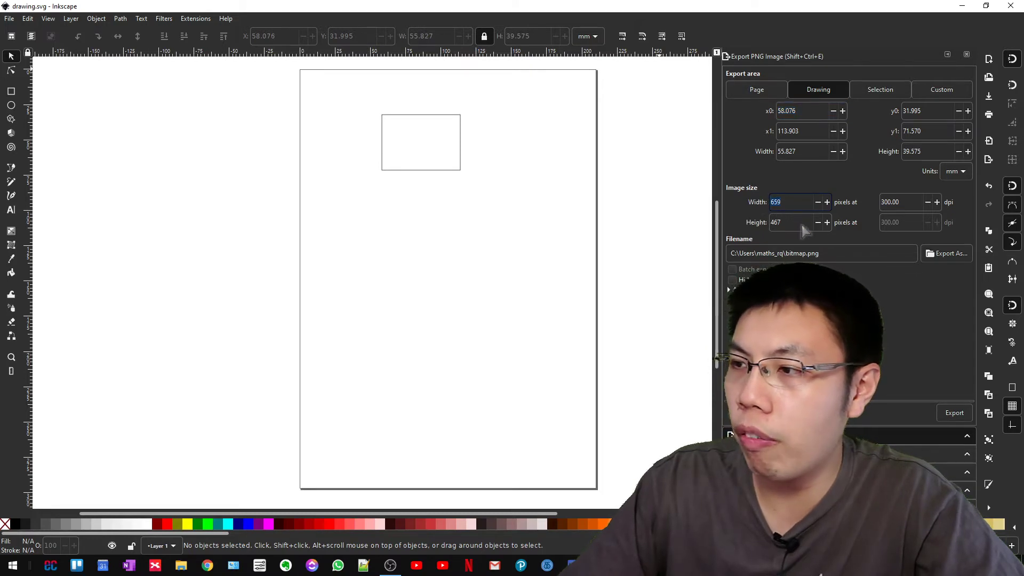
pyautogui.click(787, 202)
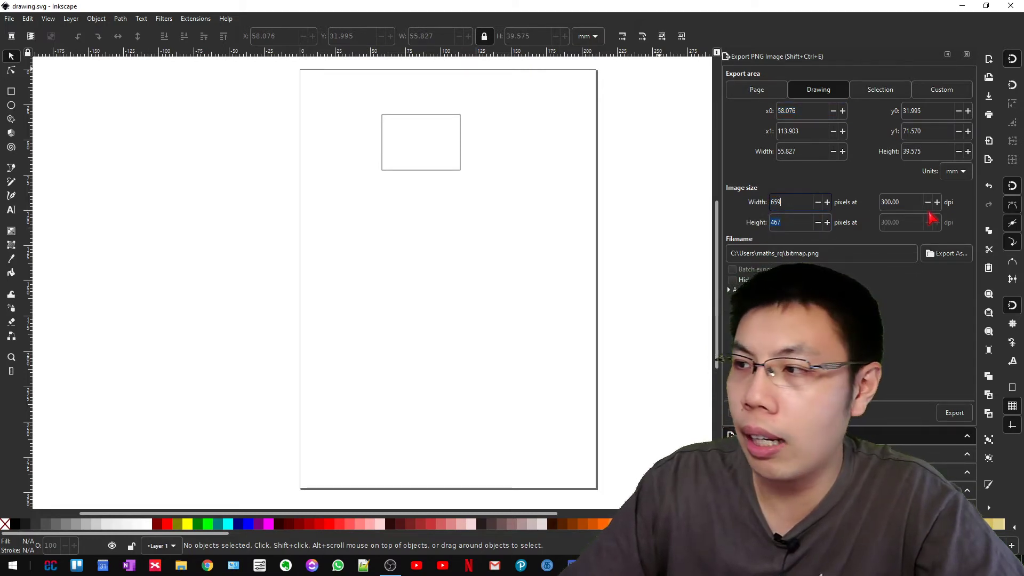
pyautogui.doubleClick(880, 205)
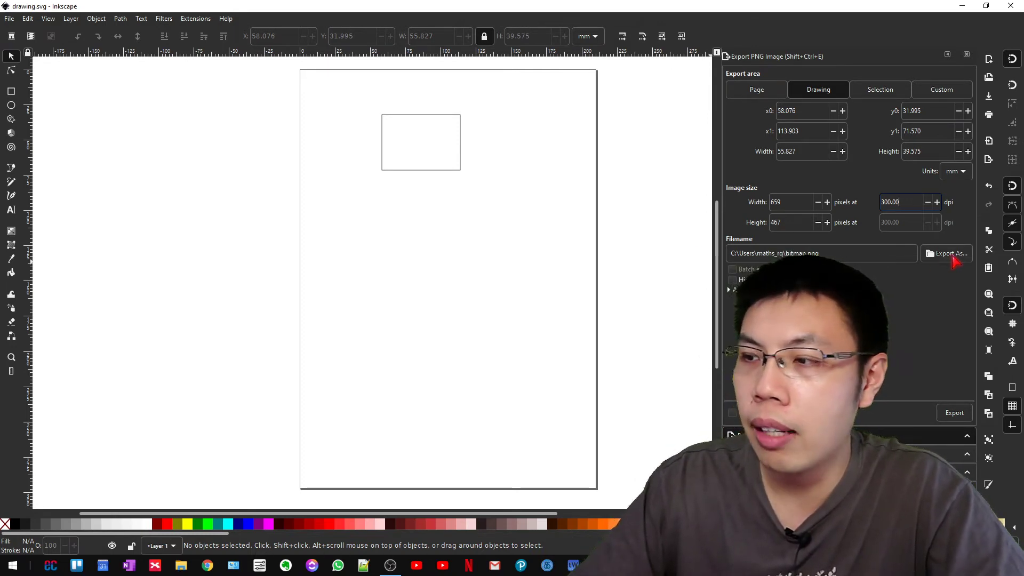
pyautogui.click(841, 261)
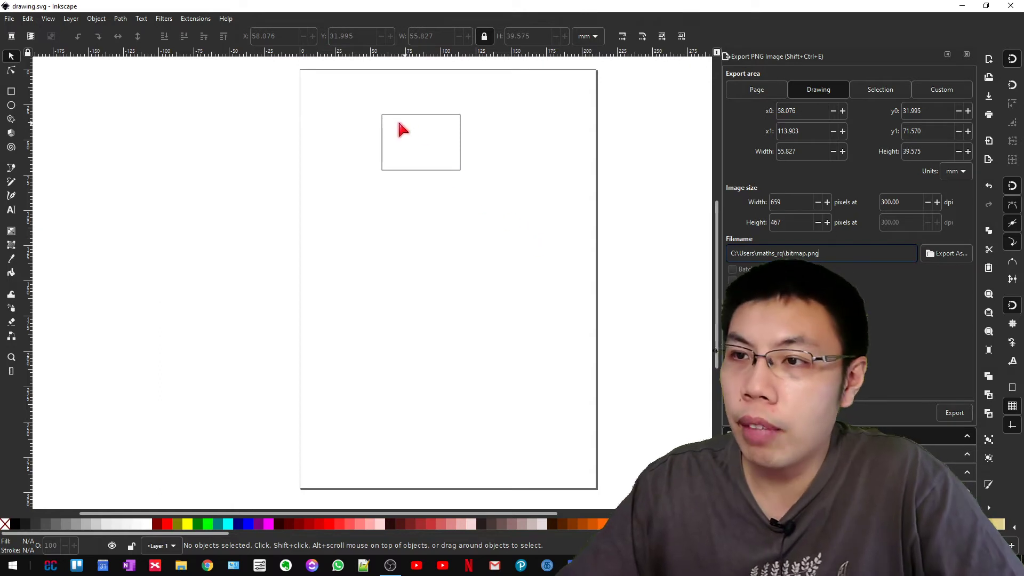
# - Save the drawing to the Desktop as drawing.emf with the default EMF output options
pyautogui.click(10, 19)
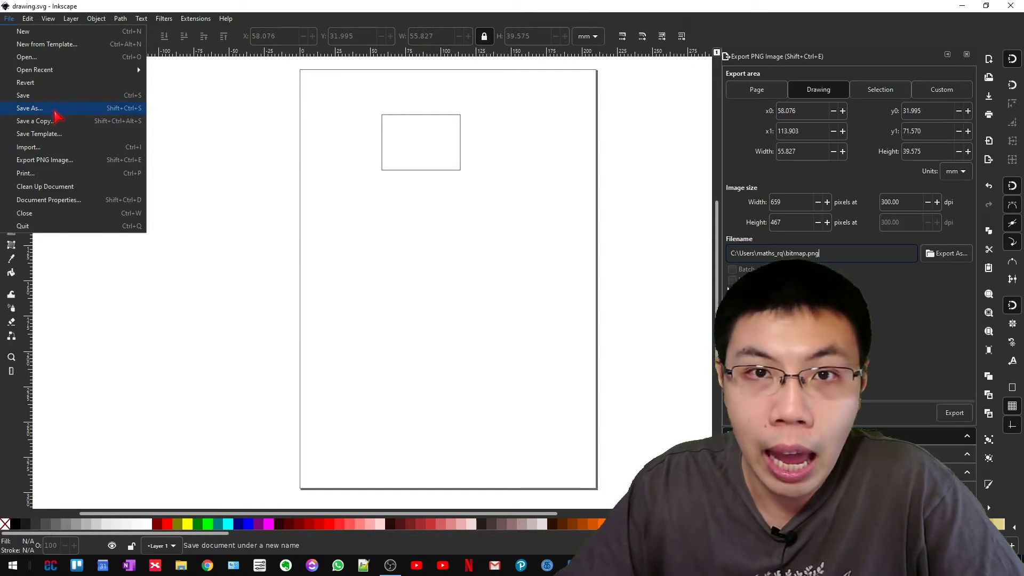
pyautogui.click(55, 113)
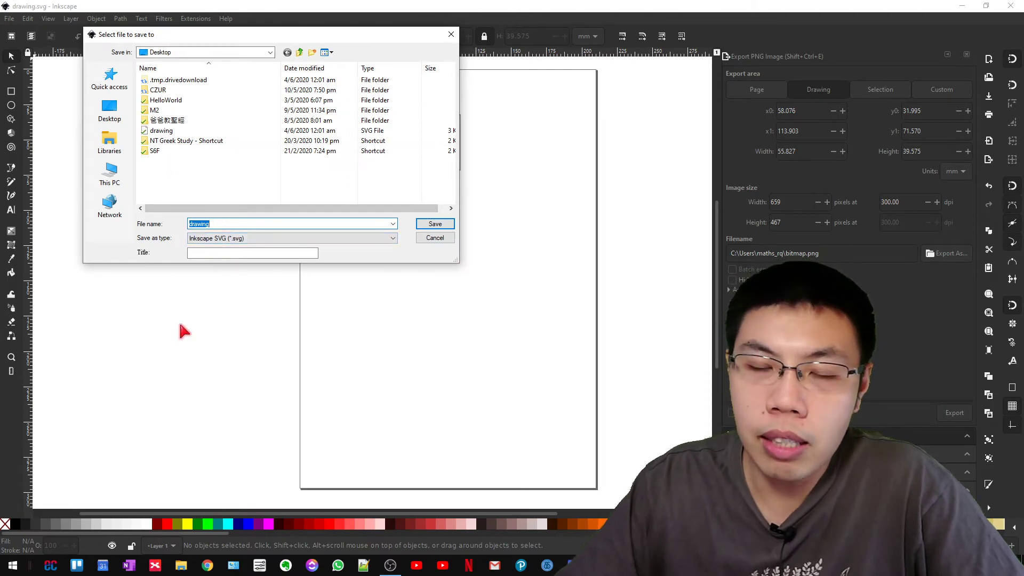
pyautogui.click(258, 239)
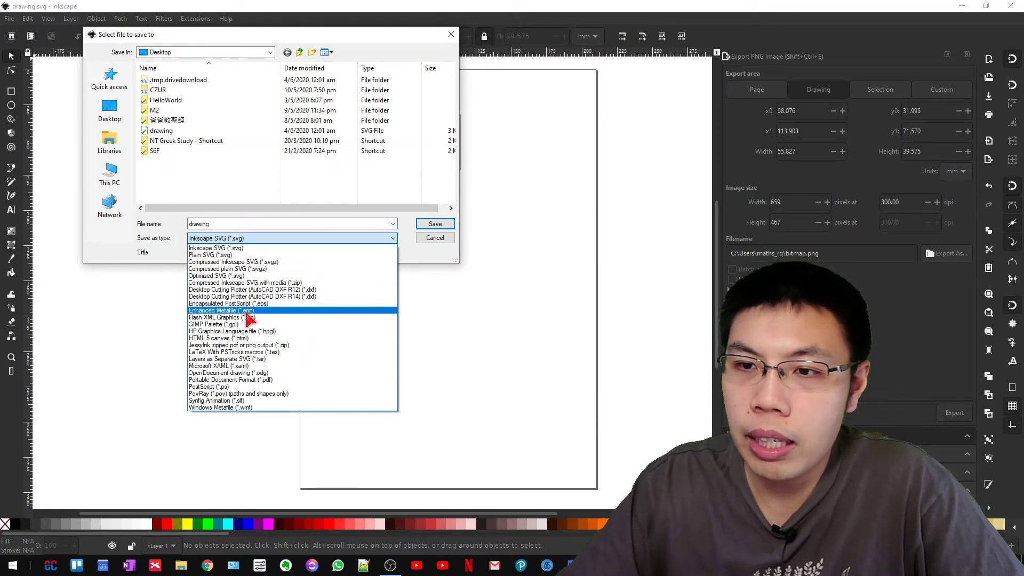
pyautogui.click(214, 311)
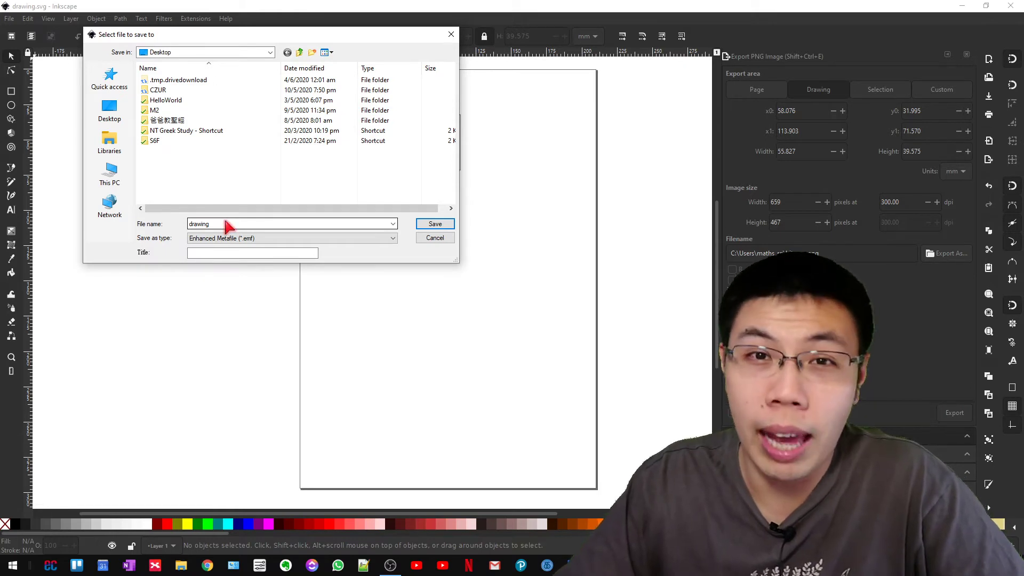
pyautogui.doubleClick(221, 228)
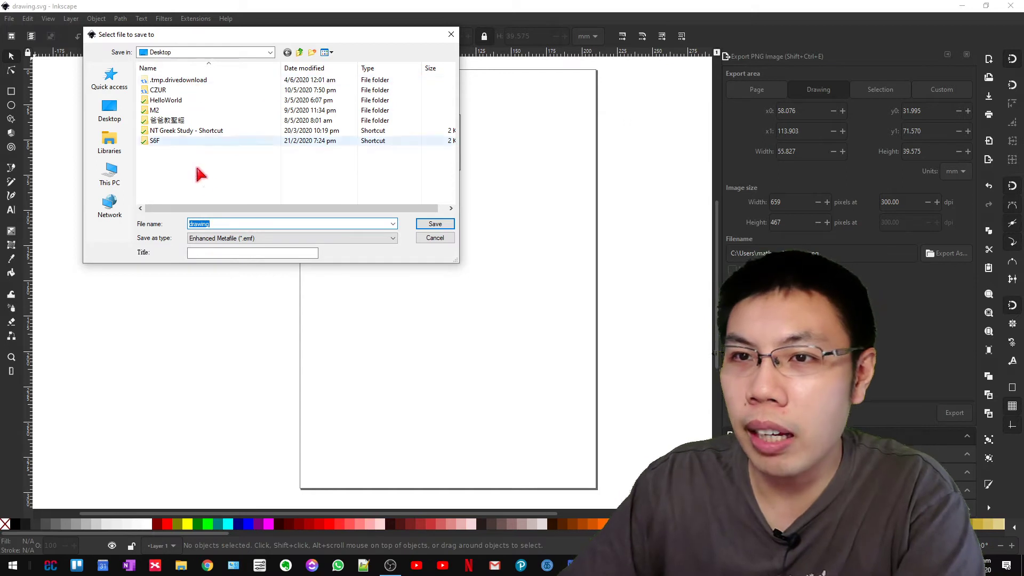
pyautogui.click(439, 225)
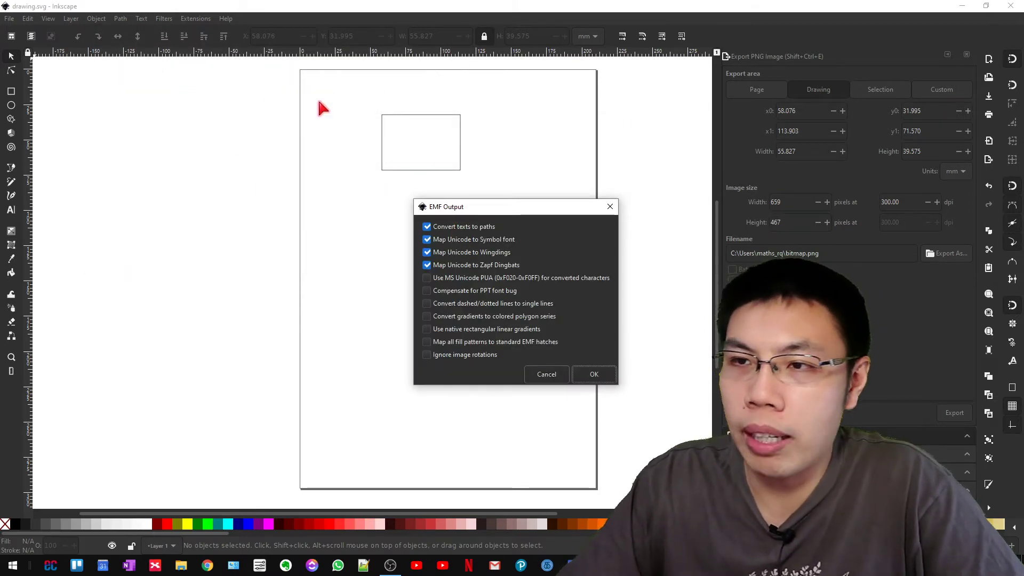
pyautogui.click(594, 375)
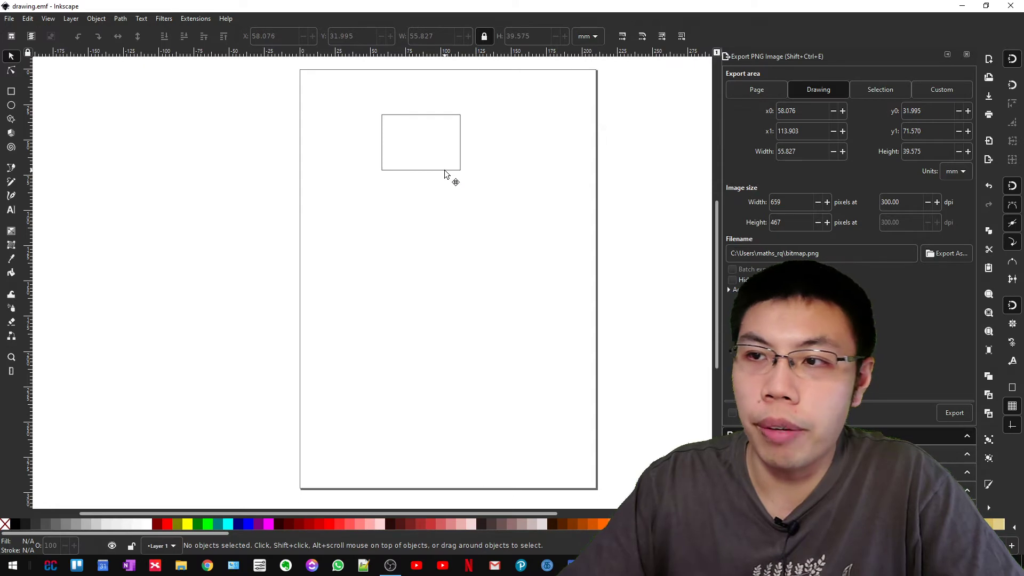
# - Draw a lower and an upper quarter-ellipse arc inside the rectangle
pyautogui.hotkey('ctrl', 'a')
pyautogui.press('Escape')
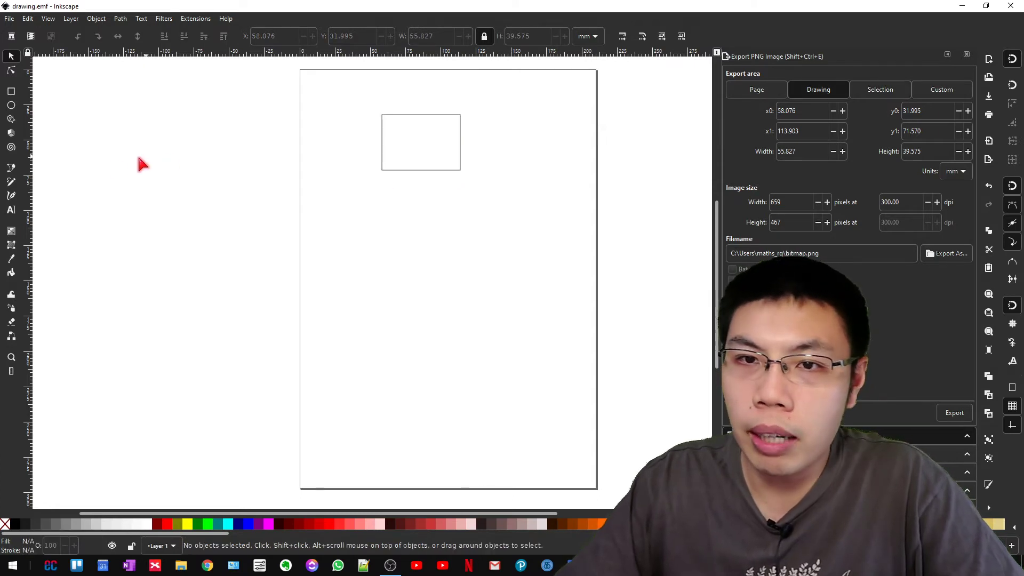
pyautogui.click(11, 105)
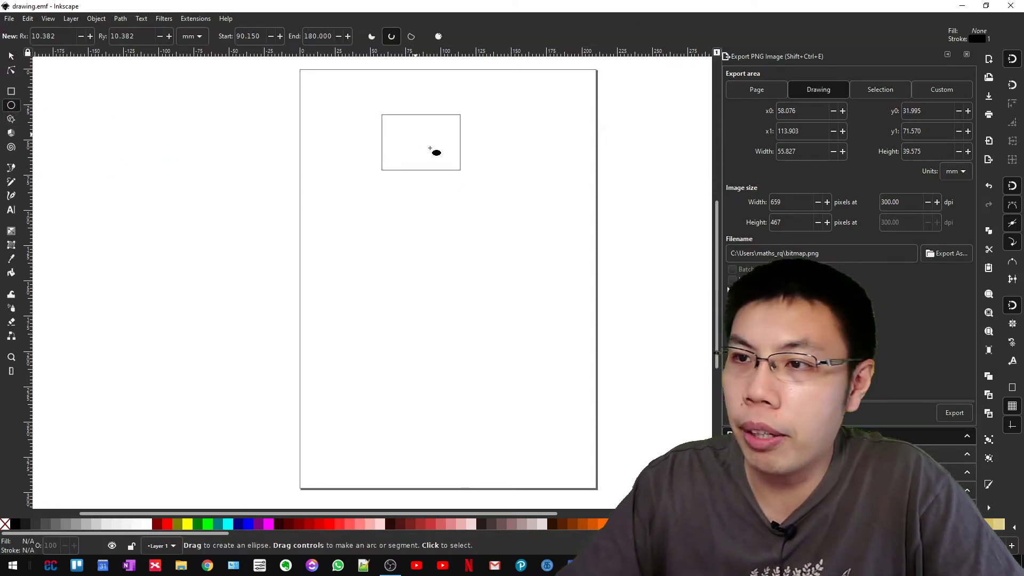
pyautogui.moveTo(414, 136); pyautogui.dragTo(460, 169)
pyautogui.moveTo(425, 135); pyautogui.dragTo(451, 98)
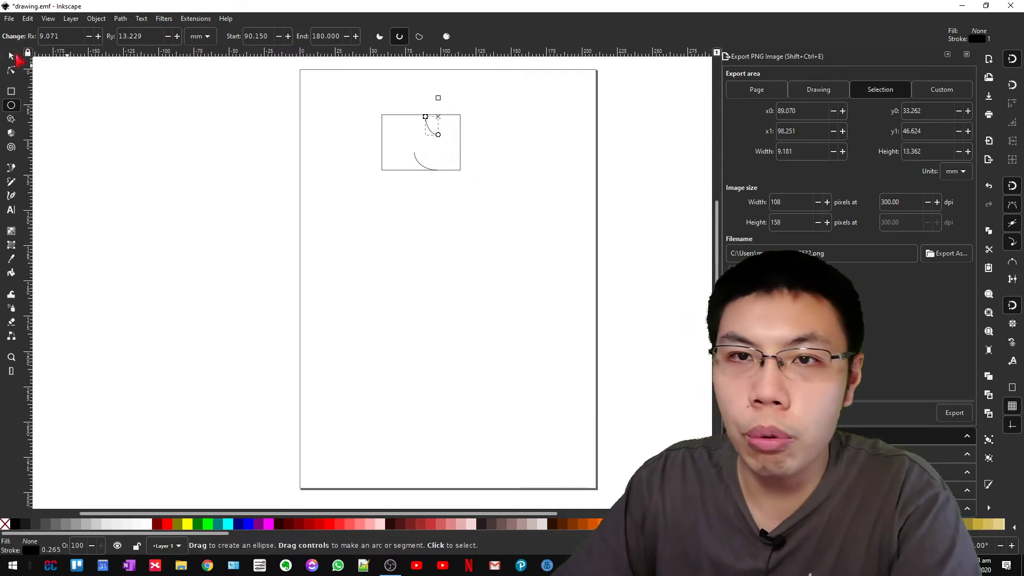
# - Rubber-band select the rectangle and both arcs, then open Document Properties
pyautogui.click(11, 56)
pyautogui.click(480, 199)
pyautogui.moveTo(479, 193); pyautogui.dragTo(378, 113)
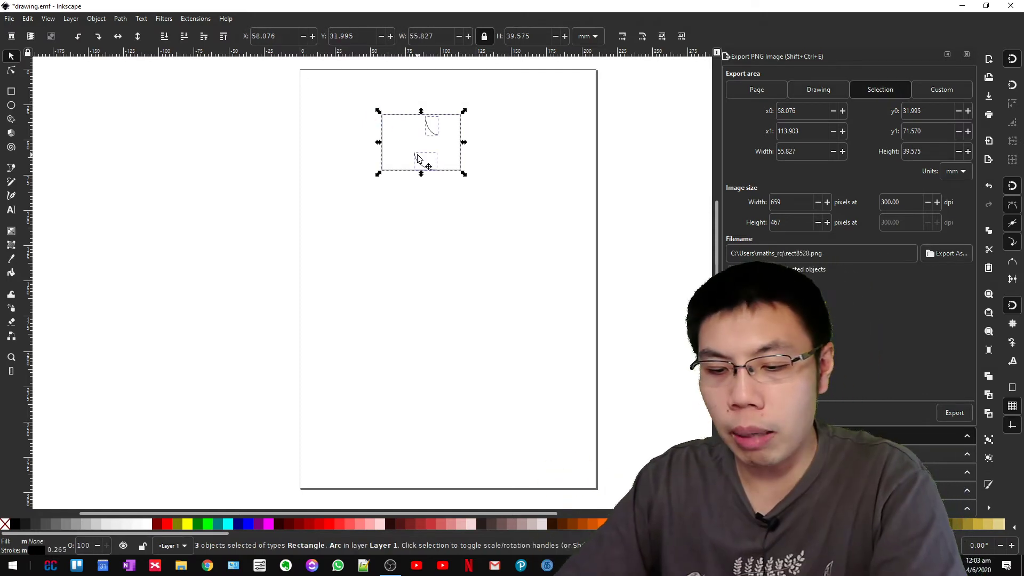
pyautogui.hotkey('ctrl', 'shift', 'd')
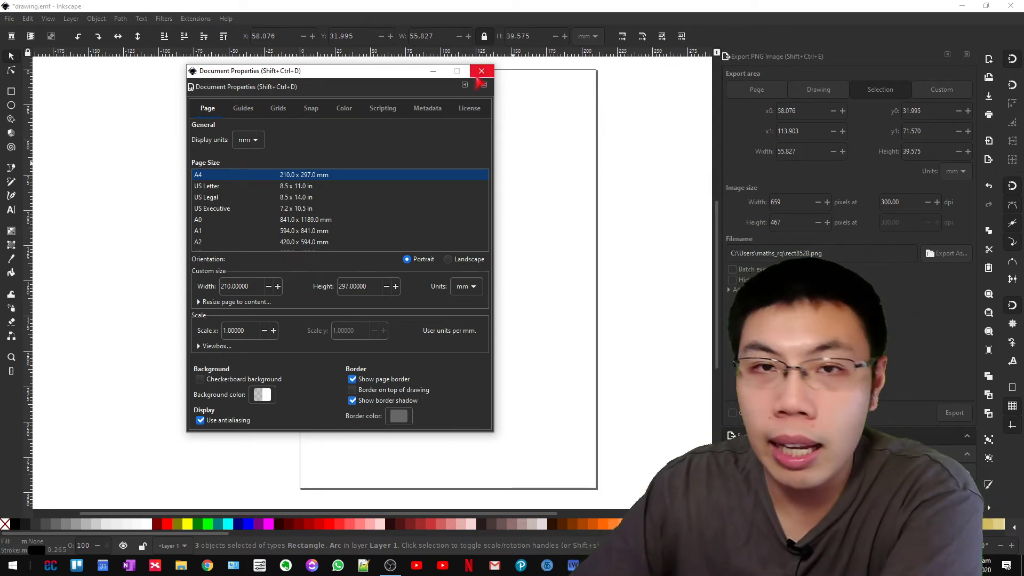
pyautogui.moveTo(339, 208)
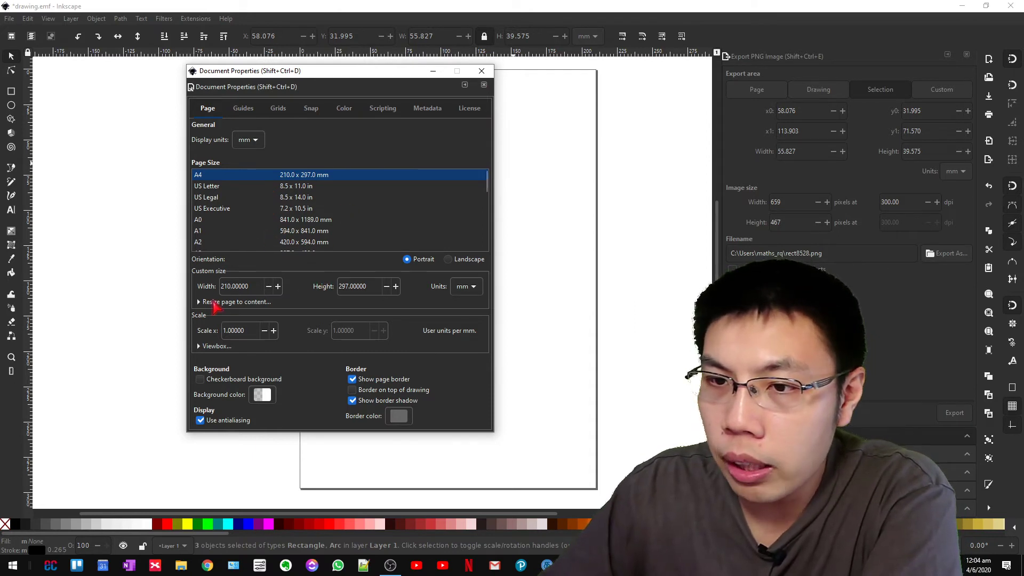
# - Resize the page to the selection with 2 mm margins all round, then close Document Properties
pyautogui.moveTo(294, 72); pyautogui.dragTo(196, 19)
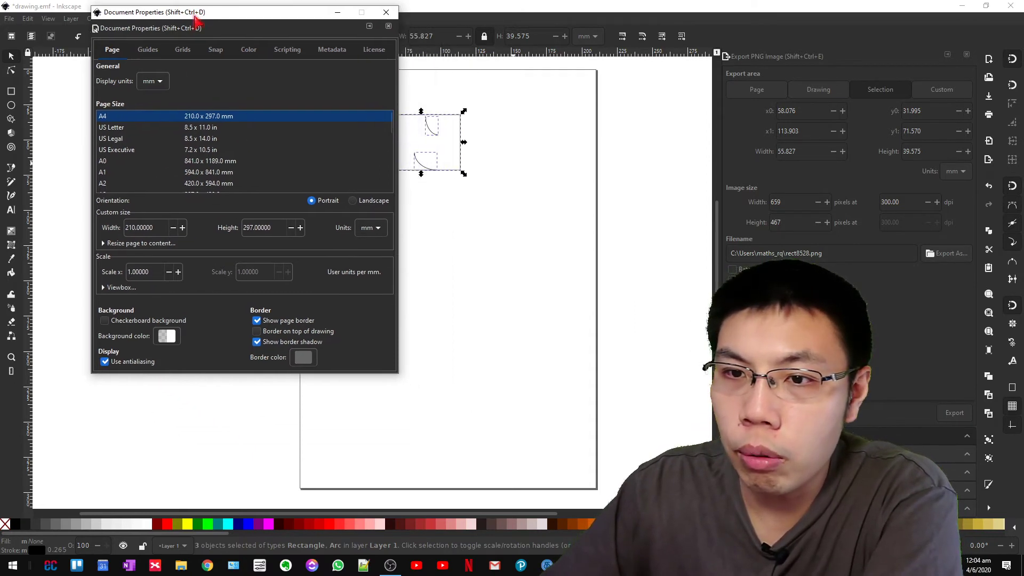
pyautogui.click(129, 244)
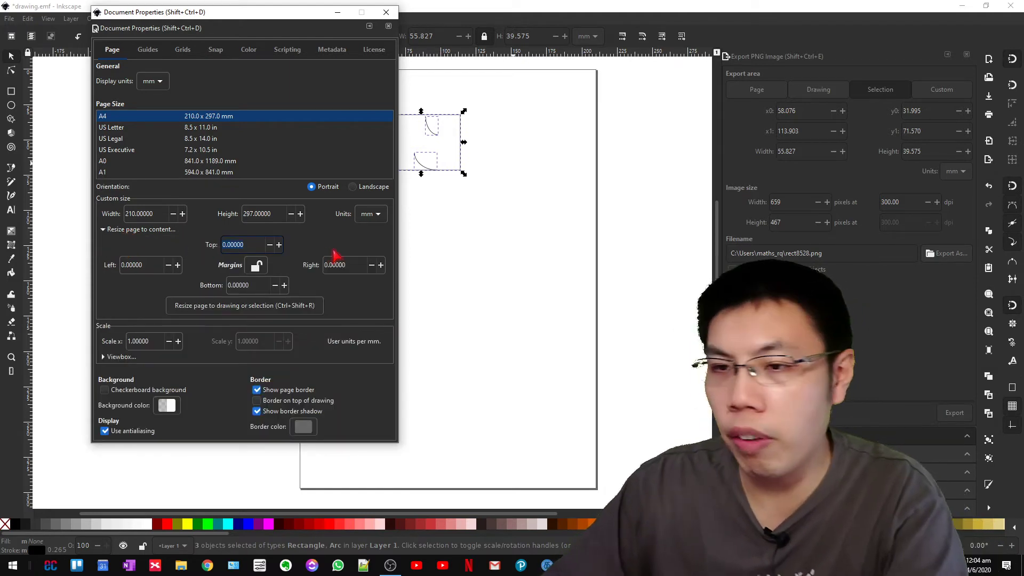
pyautogui.write('2')
pyautogui.press('Tab')
pyautogui.press('-')
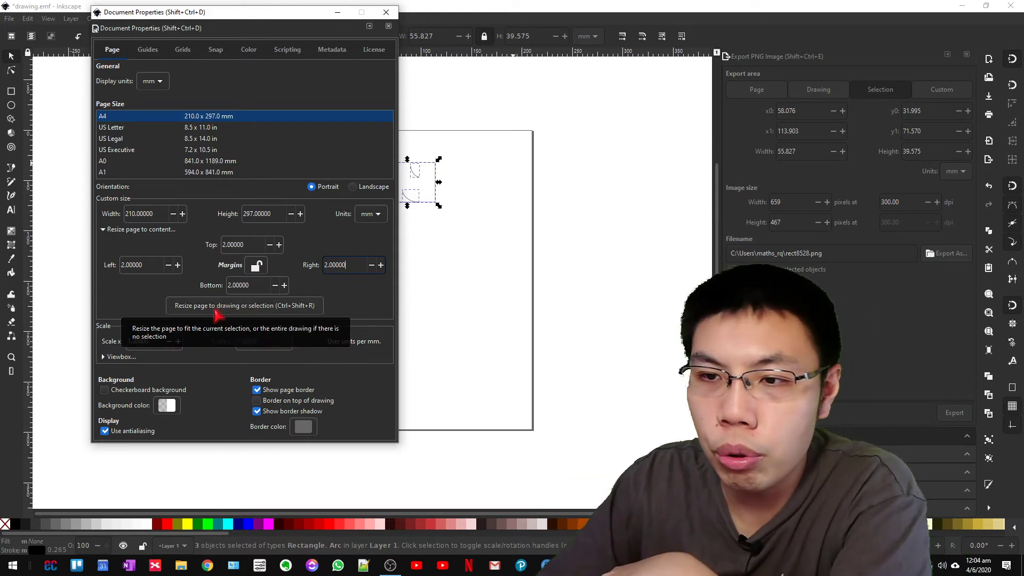
pyautogui.click(216, 309)
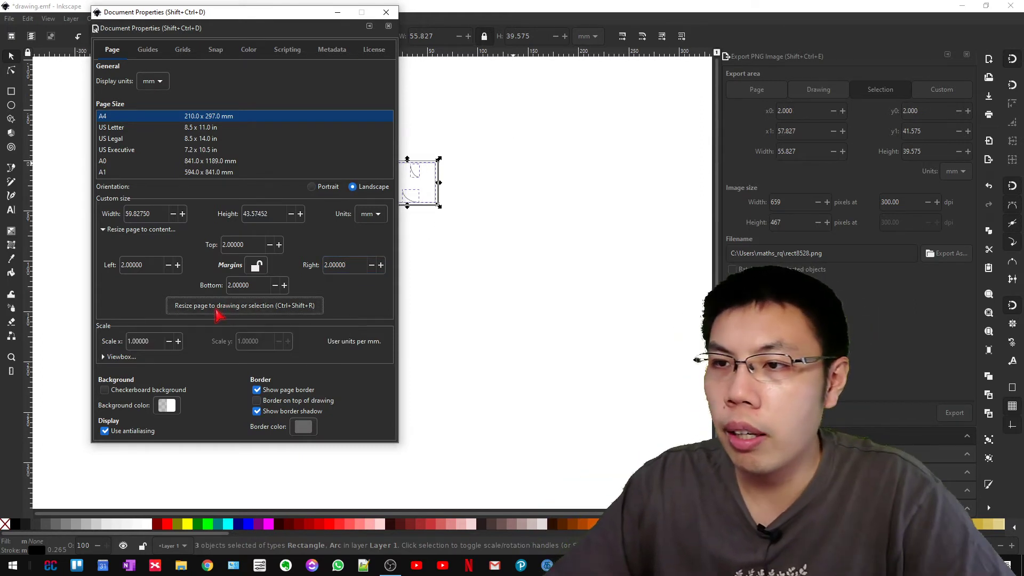
pyautogui.click(386, 11)
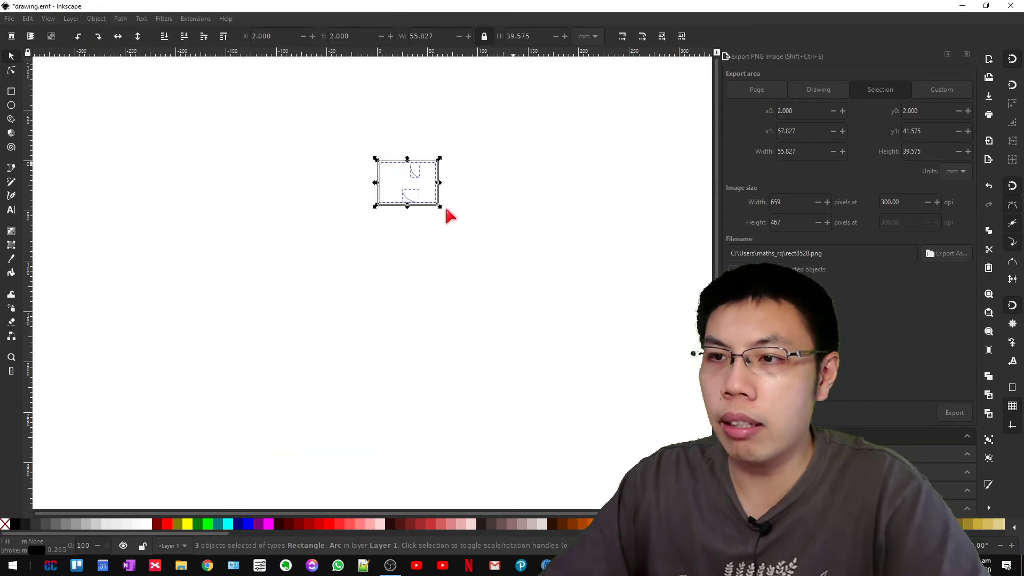
# - Reselect the rectangle and both arcs to confirm 55.828 × 39.575 mm at 2.000, 2.000
pyautogui.click(470, 198)
pyautogui.keyDown('ctrl'); pyautogui.scroll(1, 460, 189); pyautogui.keyUp('ctrl')
pyautogui.keyDown('ctrl'); pyautogui.scroll(1, 442, 204); pyautogui.keyUp('ctrl')
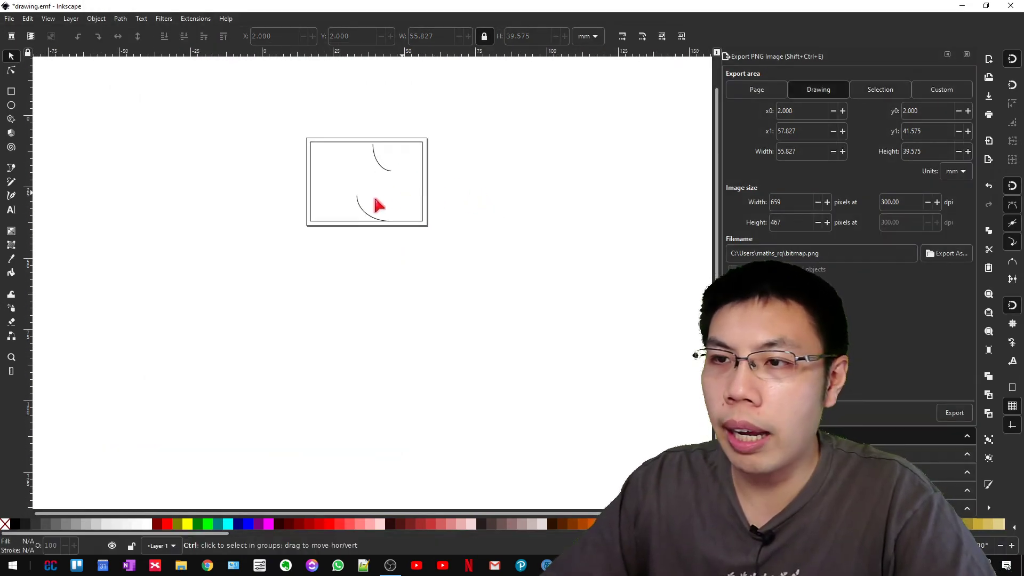
pyautogui.keyDown('ctrl'); pyautogui.scroll(2, 347, 165); pyautogui.keyUp('ctrl')
pyautogui.scroll(2, 248, 182)
pyautogui.moveTo(193, 137); pyautogui.dragTo(470, 326)
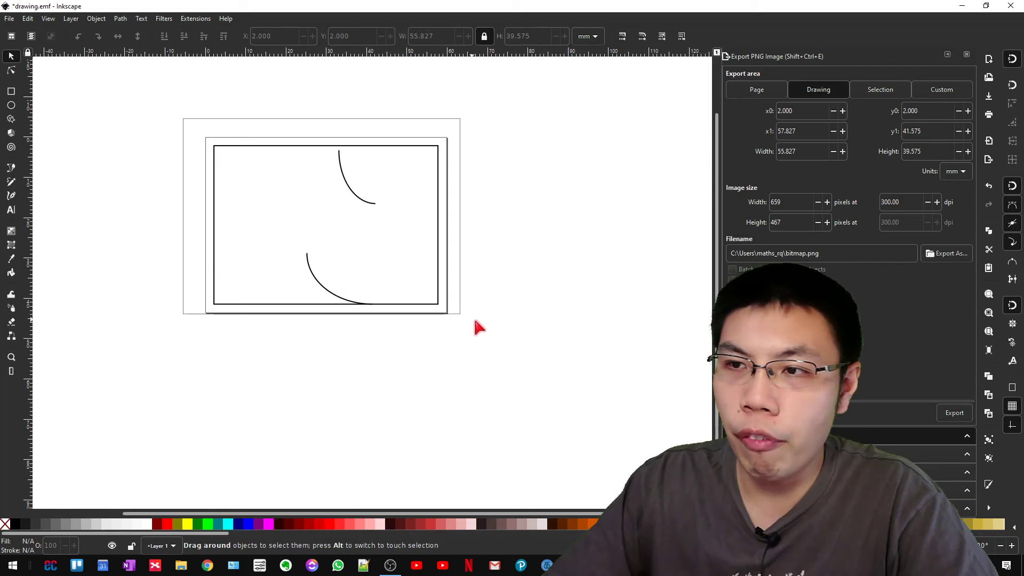
pyautogui.click(539, 340)
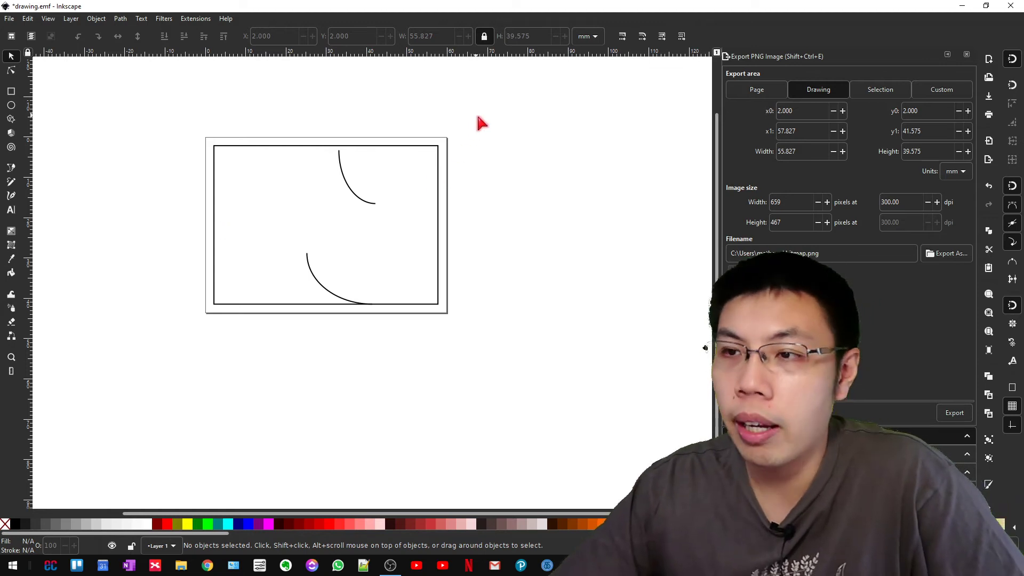
pyautogui.moveTo(476, 115); pyautogui.dragTo(150, 333)
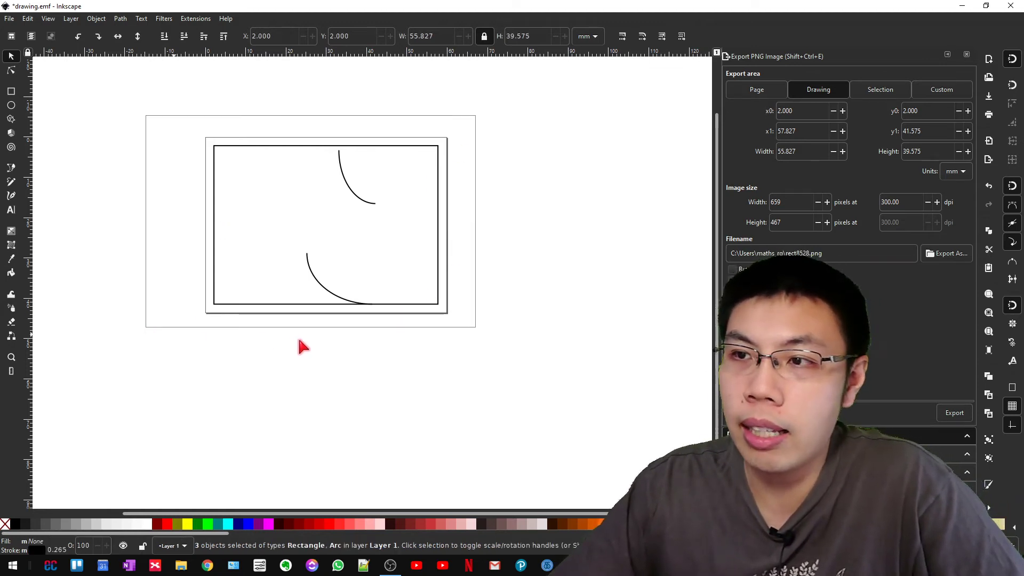
pyautogui.click(496, 357)
pyautogui.moveTo(485, 343); pyautogui.dragTo(194, 130)
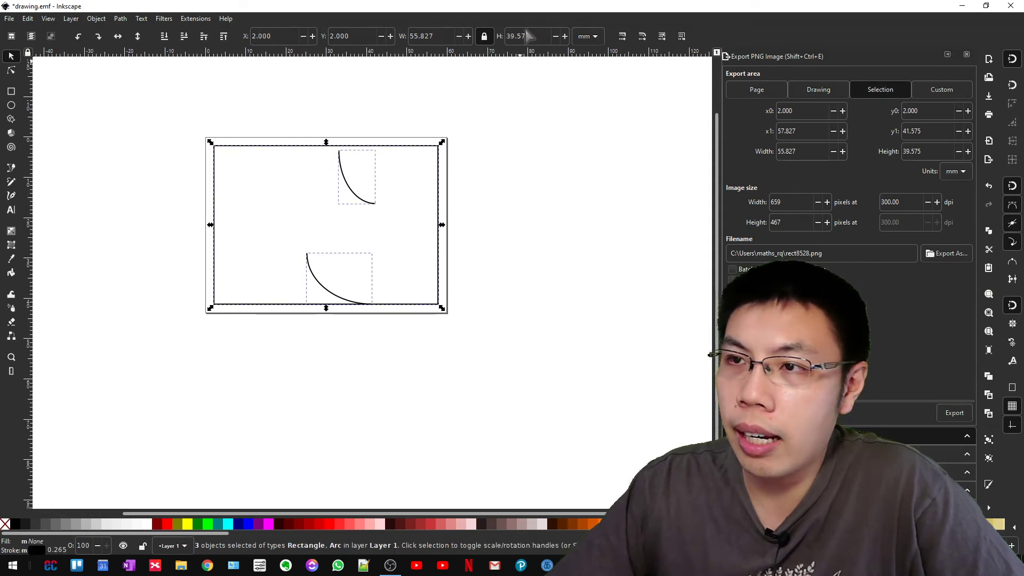
pyautogui.press('Return')
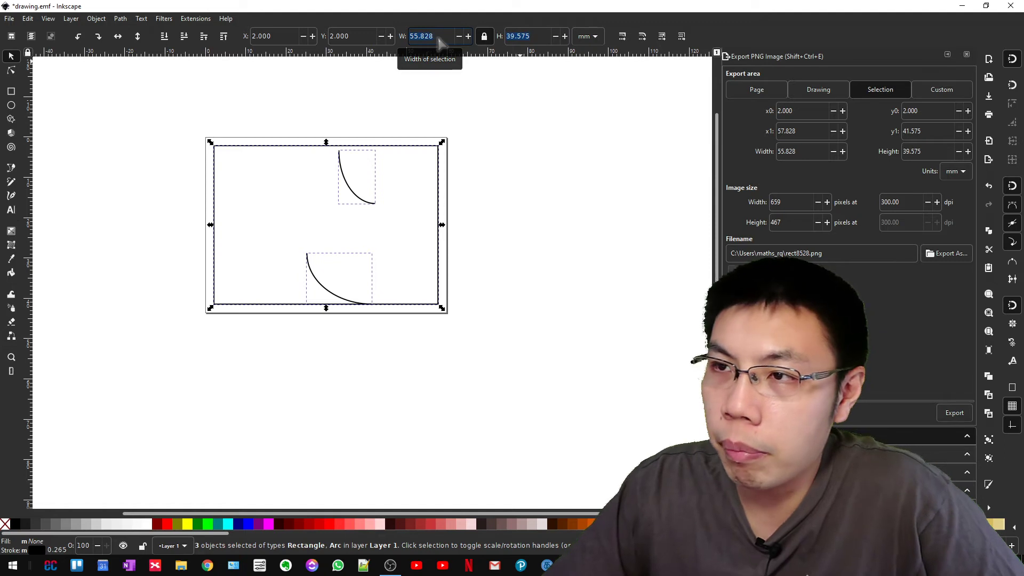
pyautogui.press('End')
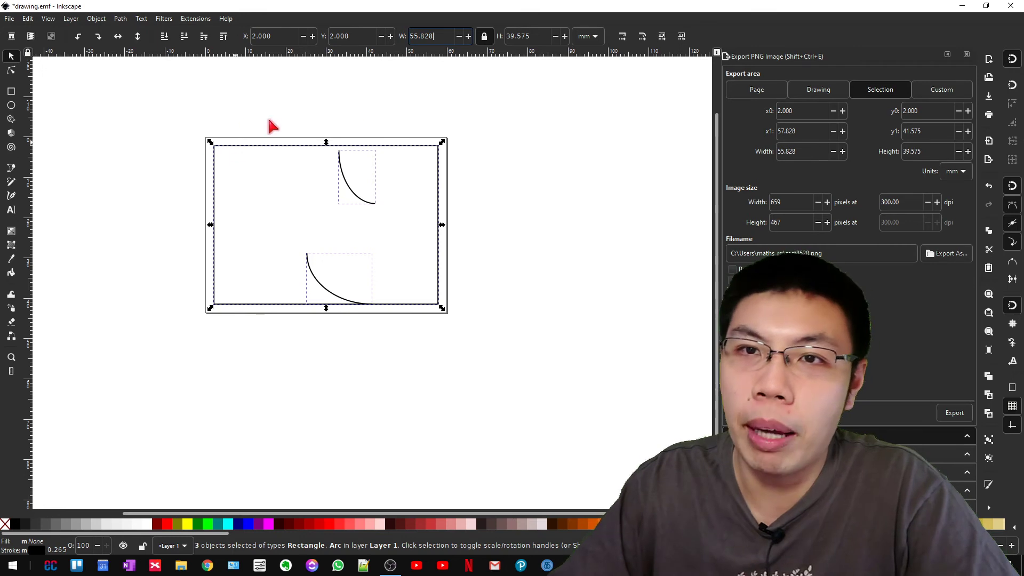
# - Re-save drawing.emf, accepting the default EMF output options
pyautogui.click(10, 19)
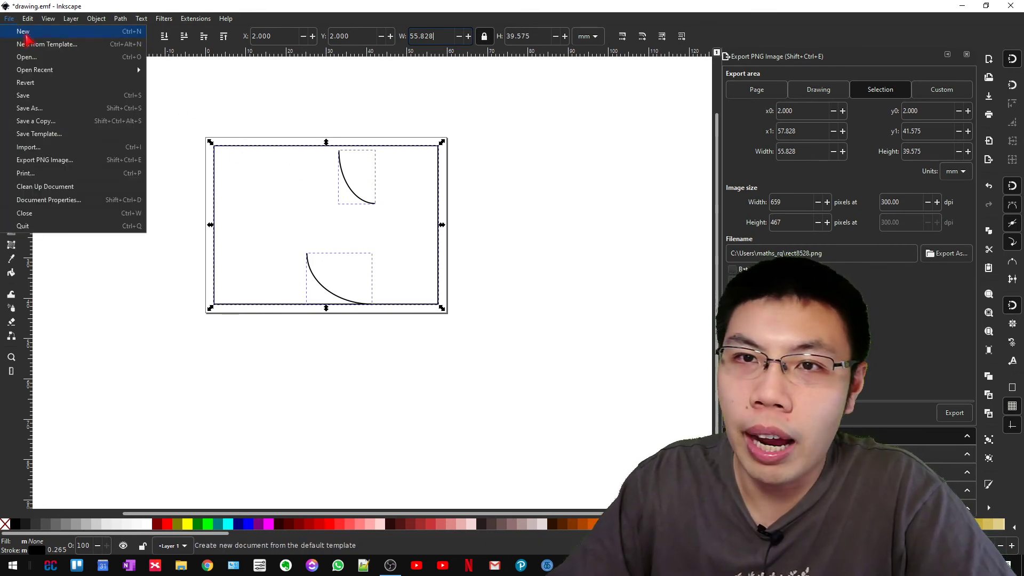
pyautogui.click(47, 100)
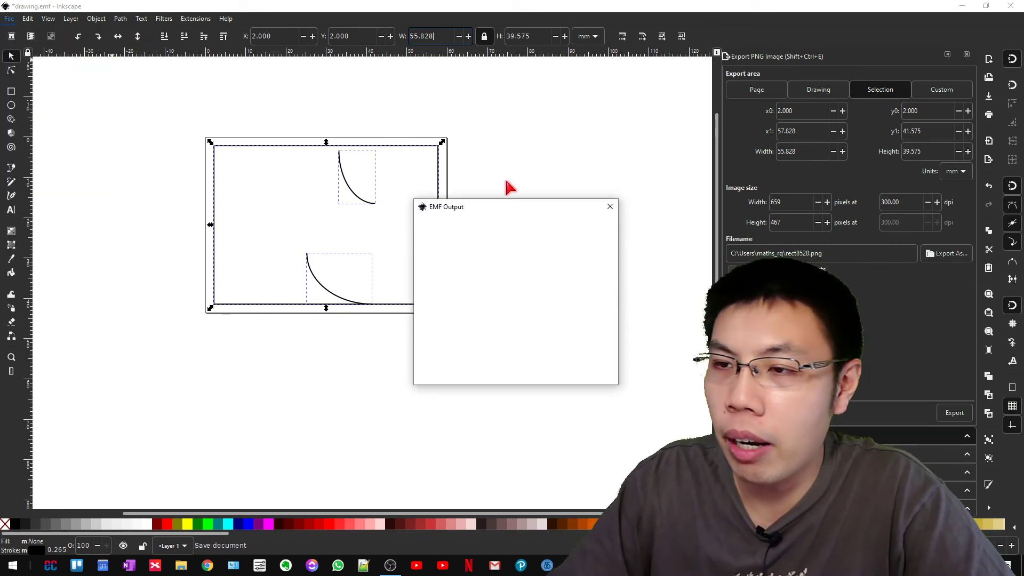
pyautogui.moveTo(488, 208); pyautogui.dragTo(314, 96)
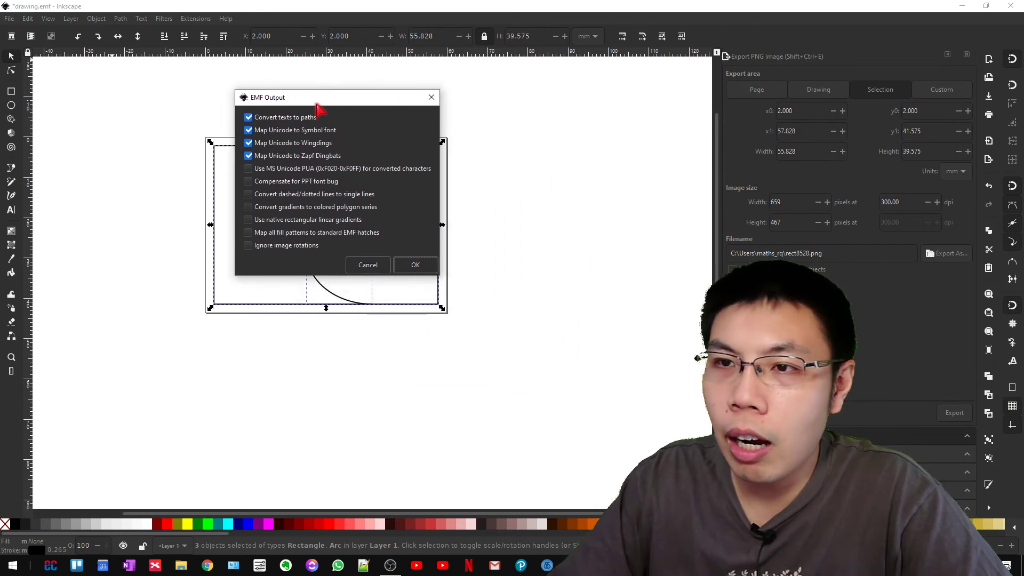
pyautogui.click(409, 263)
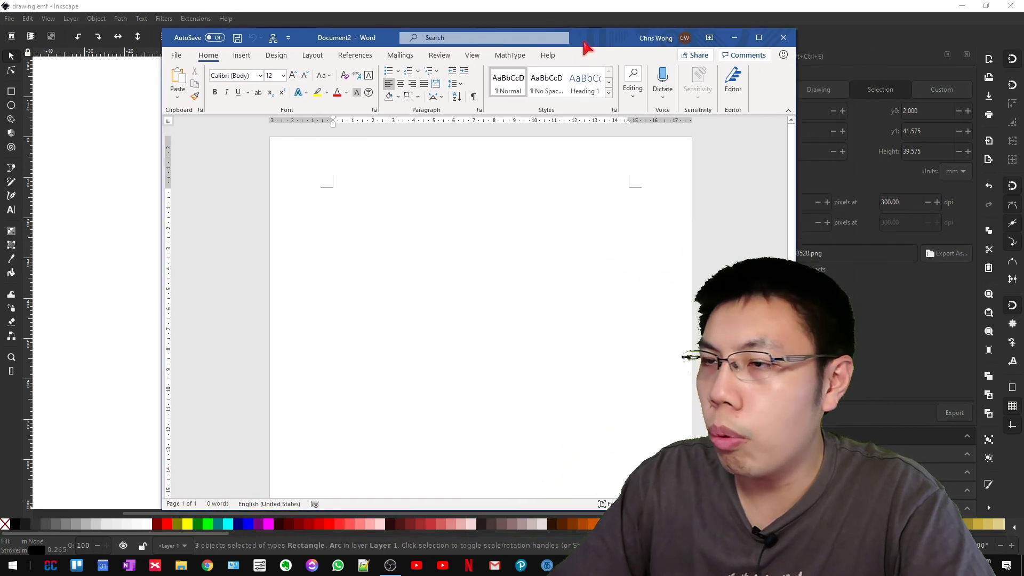
# - Maximize Word and insert drawing.emf from the Desktop as a picture
pyautogui.doubleClick(586, 43)
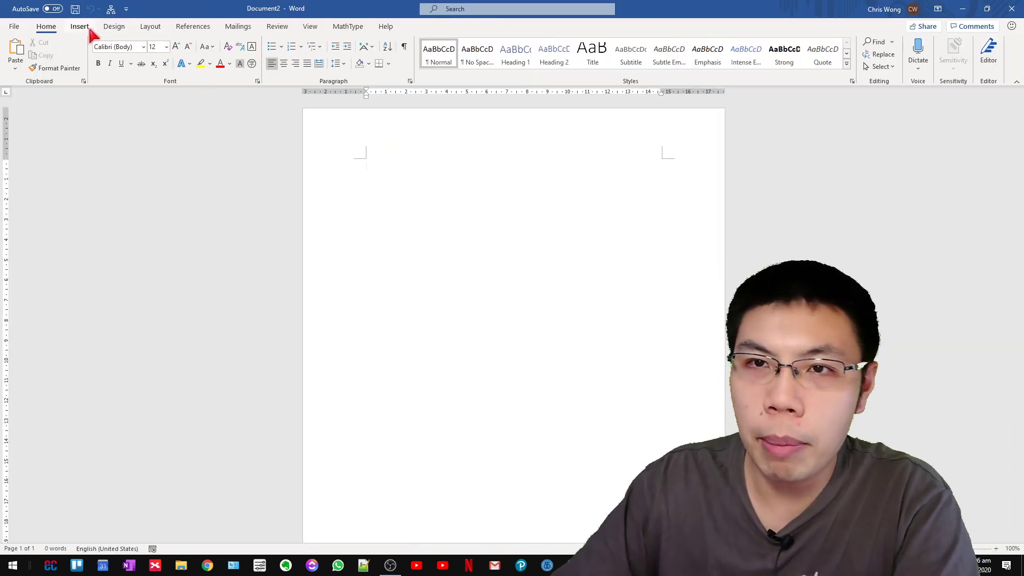
pyautogui.click(81, 27)
pyautogui.click(124, 59)
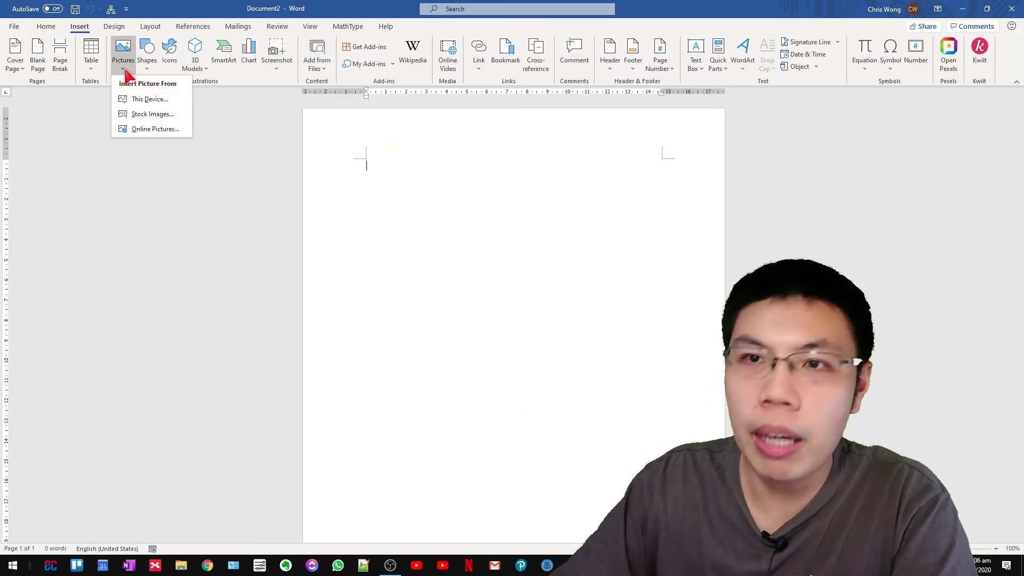
pyautogui.click(151, 100)
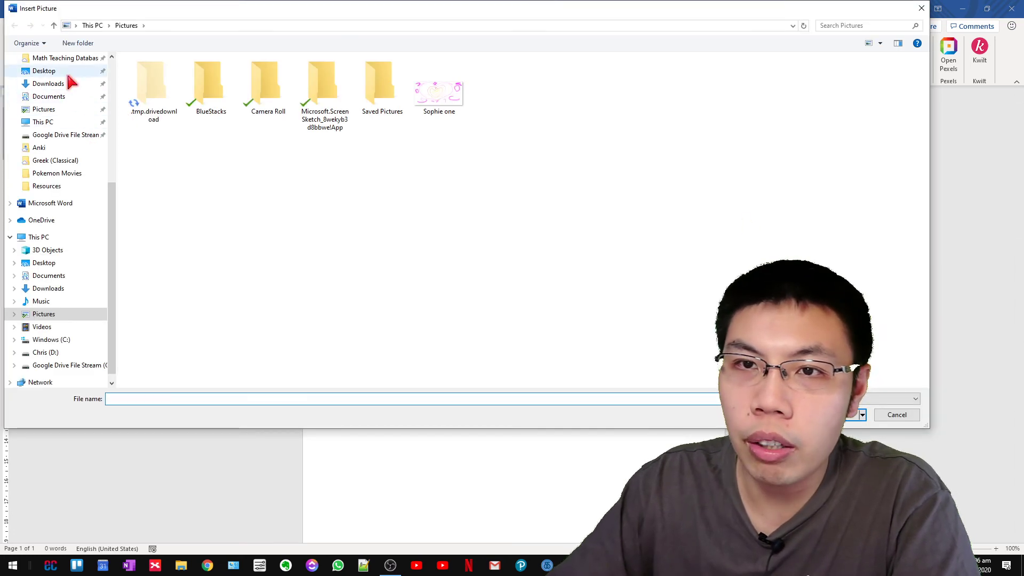
pyautogui.click(69, 70)
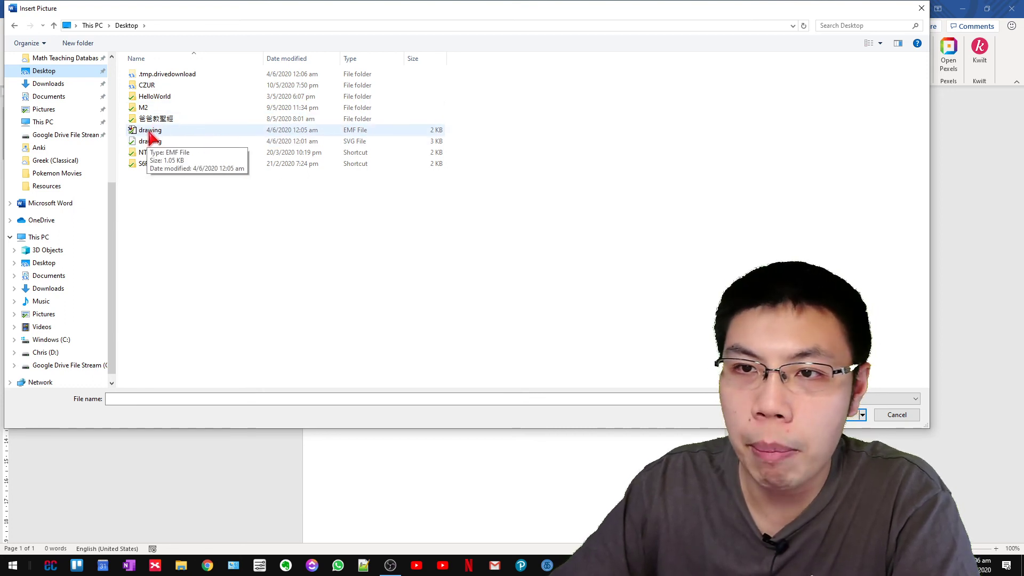
pyautogui.click(150, 133)
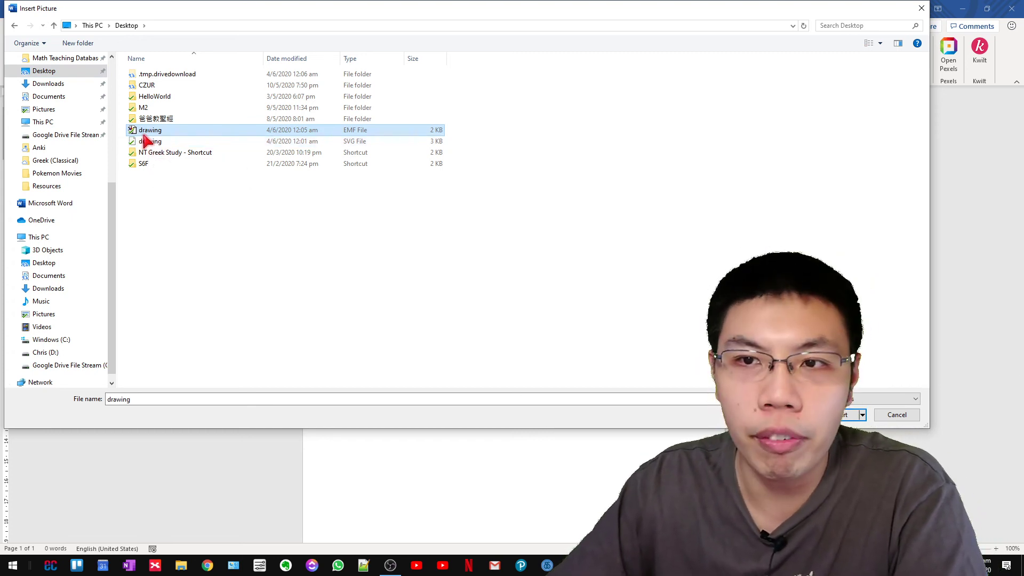
pyautogui.doubleClick(145, 132)
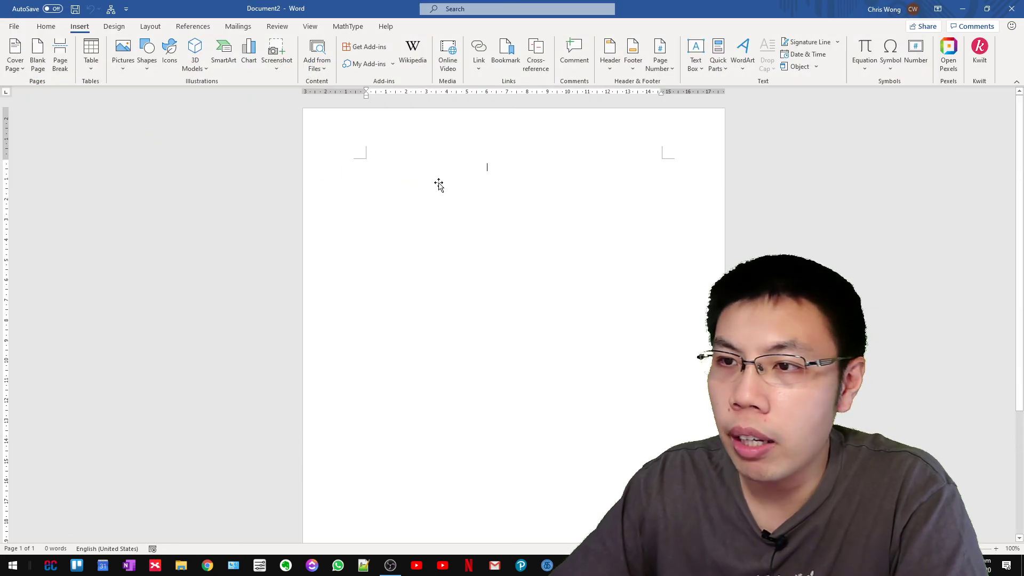
# - Add an empty line above the picture, zoom in, and select the picture
pyautogui.click(547, 195)
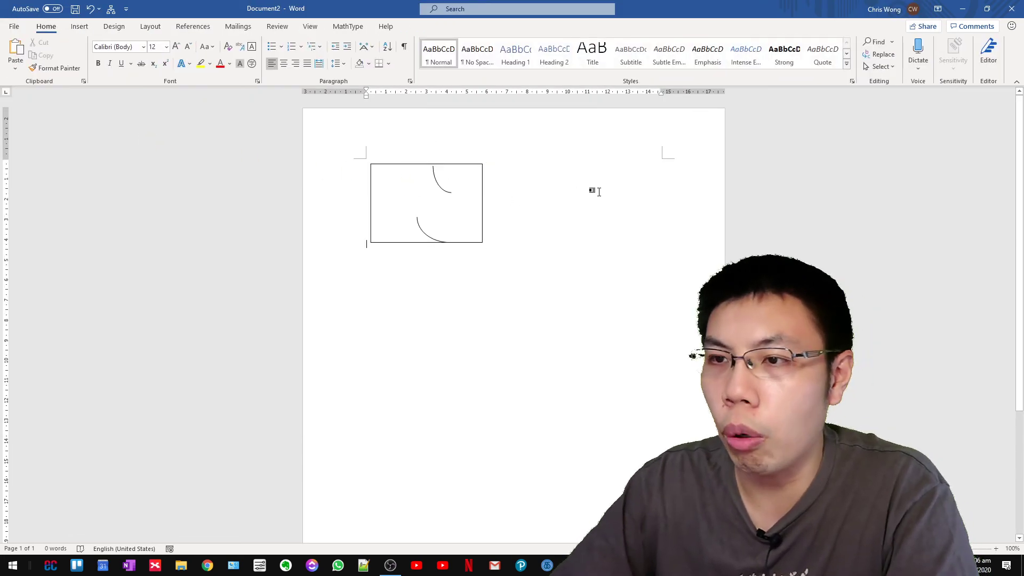
pyautogui.press('Return')
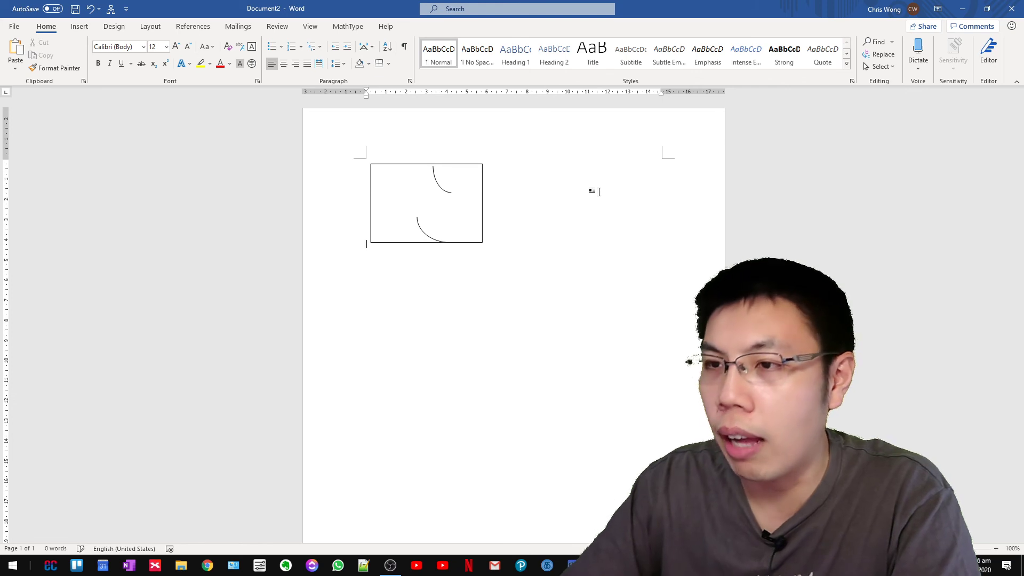
pyautogui.keyDown('ctrl'); pyautogui.scroll(7, 483, 232); pyautogui.keyUp('ctrl')
pyautogui.keyDown('ctrl'); pyautogui.scroll(5, 370, 243); pyautogui.keyUp('ctrl')
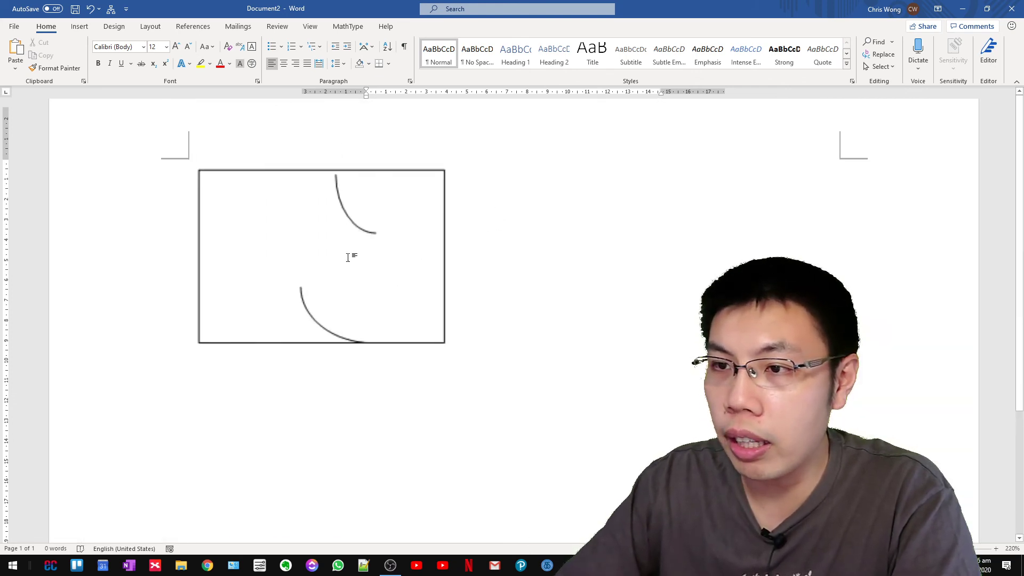
pyautogui.keyDown('ctrl'); pyautogui.scroll(7, 350, 256); pyautogui.keyUp('ctrl')
pyautogui.keyDown('ctrl'); pyautogui.scroll(3, 293, 274); pyautogui.keyUp('ctrl')
pyautogui.click(414, 193)
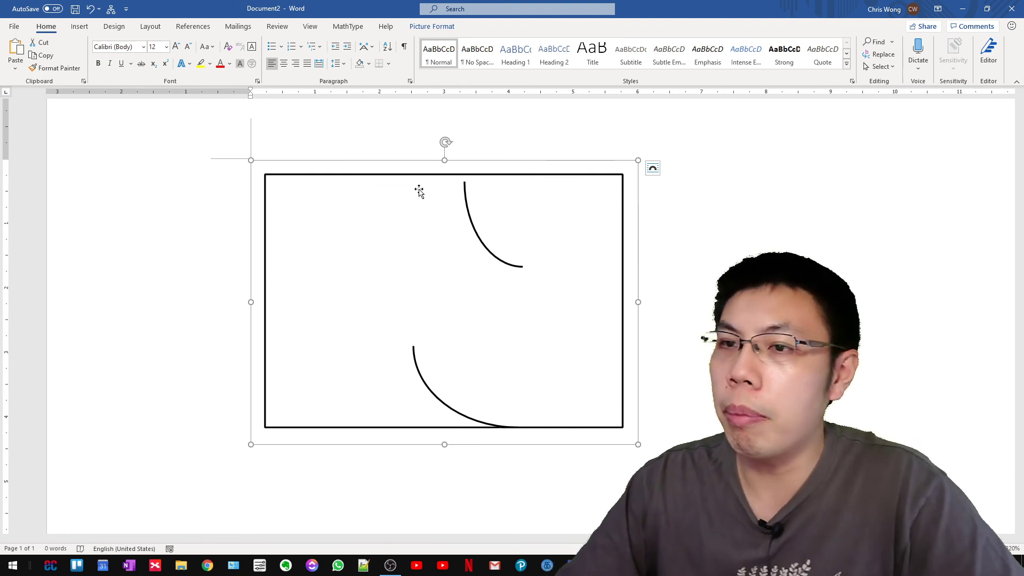
# - Deselect the picture, zoom back out, and select it again
pyautogui.press('Escape')
pyautogui.keyDown('ctrl'); pyautogui.scroll(-3, 599, 267); pyautogui.keyUp('ctrl')
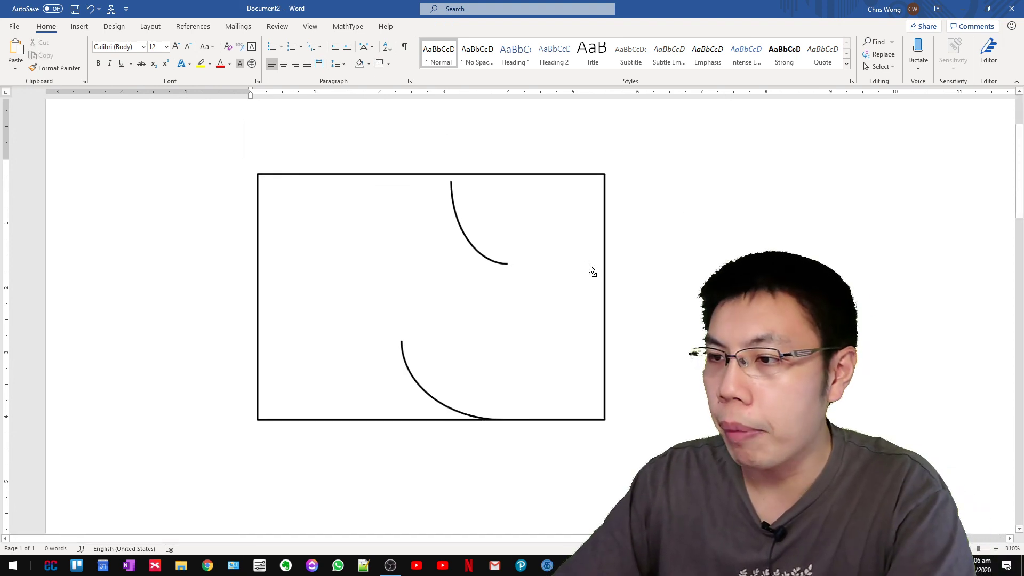
pyautogui.keyDown('ctrl'); pyautogui.scroll(-3, 589, 264); pyautogui.keyUp('ctrl')
pyautogui.keyDown('ctrl'); pyautogui.scroll(-5, 539, 271); pyautogui.keyUp('ctrl')
pyautogui.keyDown('ctrl'); pyautogui.scroll(-1, 462, 266); pyautogui.keyUp('ctrl')
pyautogui.click(347, 200)
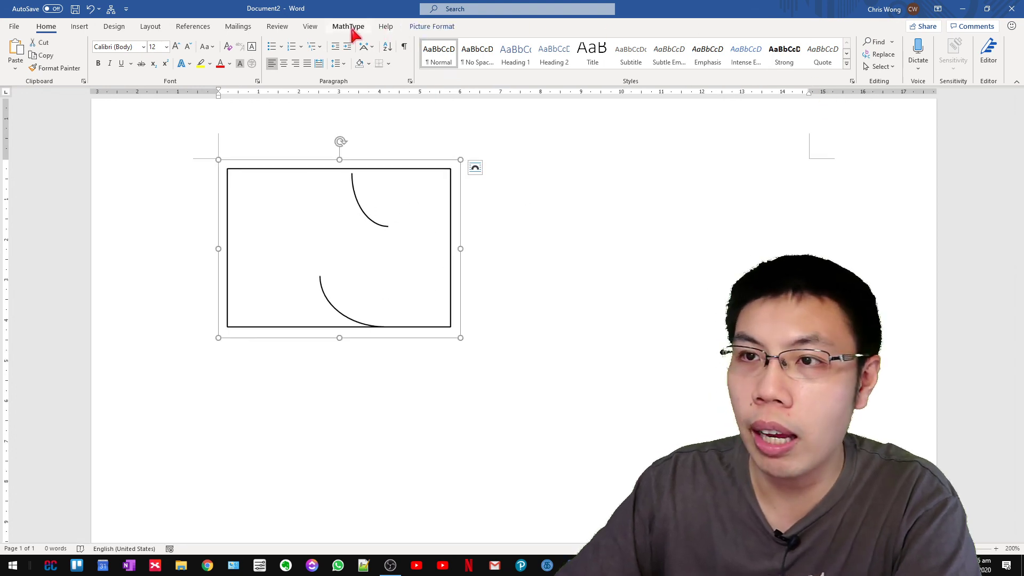
# - Set the picture's text wrapping to a floating layout so it sits free of the text
pyautogui.click(435, 28)
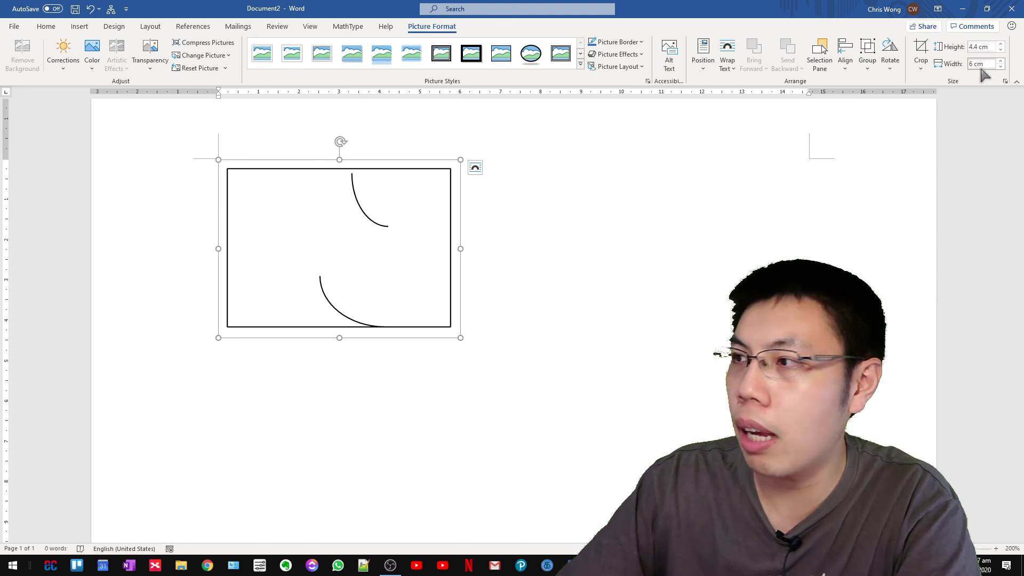
pyautogui.press('p')
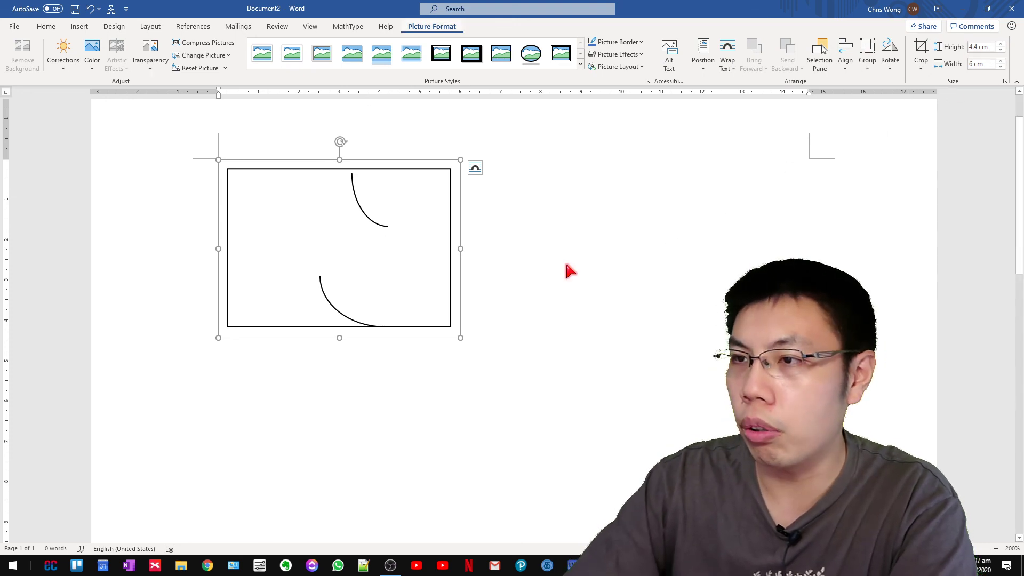
pyautogui.press('t')
pyautogui.press('w')
pyautogui.press('n')
# - Drag the 4.4 × 6 cm drawing a little right and down on the page
pyautogui.moveTo(283, 196); pyautogui.dragTo(514, 244)
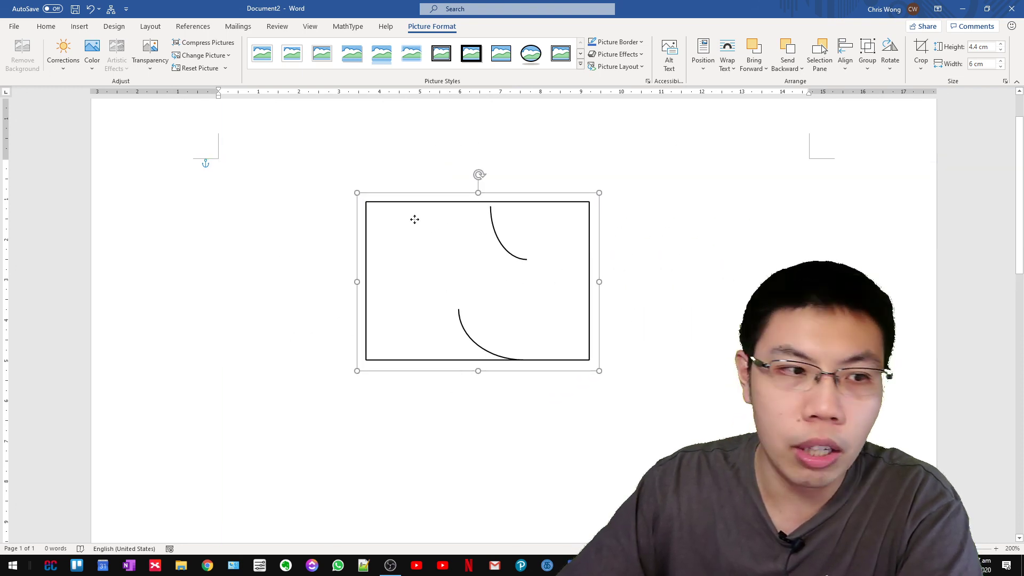
pyautogui.moveTo(514, 244); pyautogui.dragTo(377, 217)
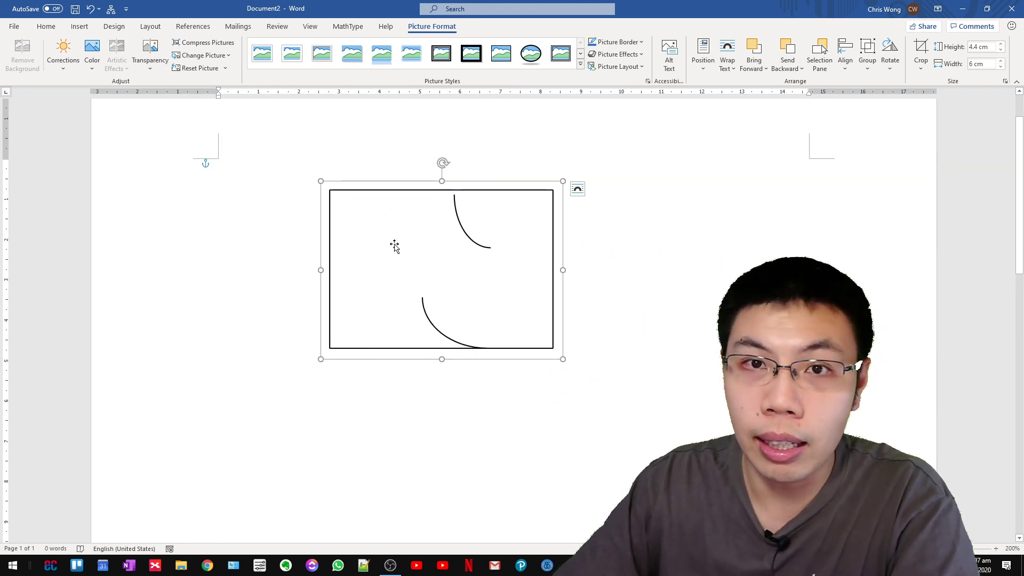
pyautogui.moveTo(453, 247); pyautogui.dragTo(437, 239)
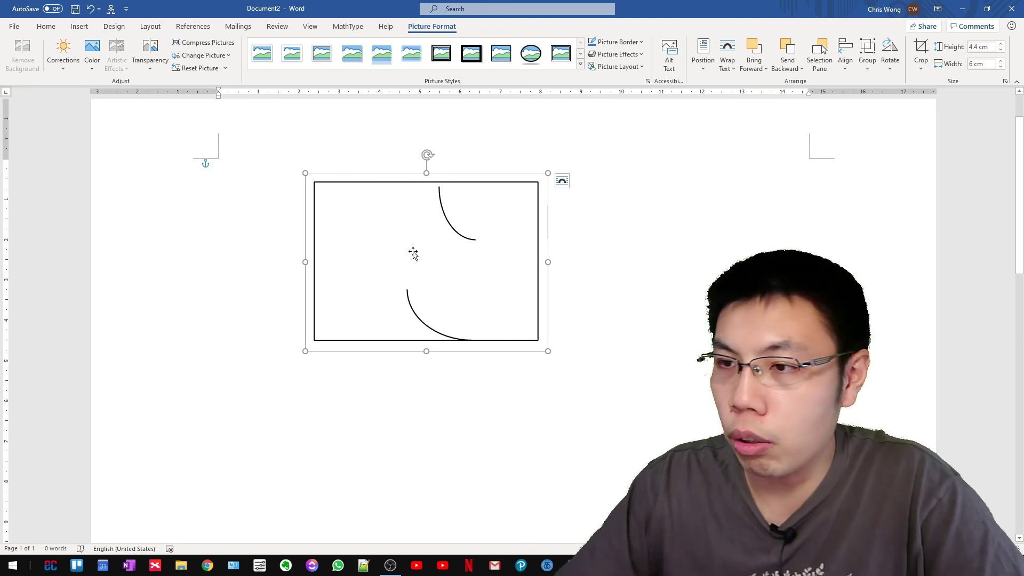